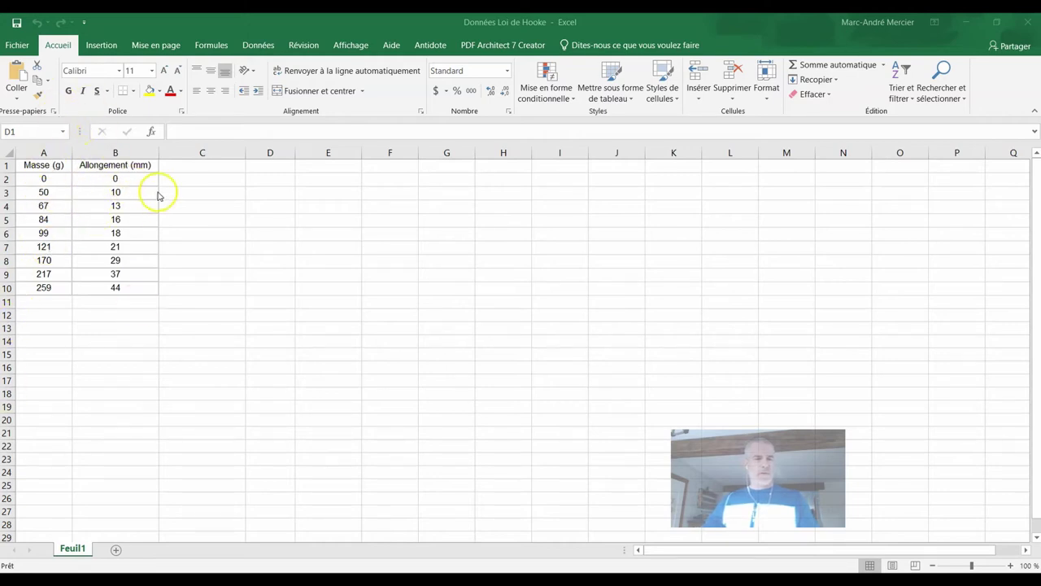
- Head column D 'Masse (kg)' and fill D2:D10 with the formula =A2/1000
{"action": "left_click", "coordinate": [273, 166]}
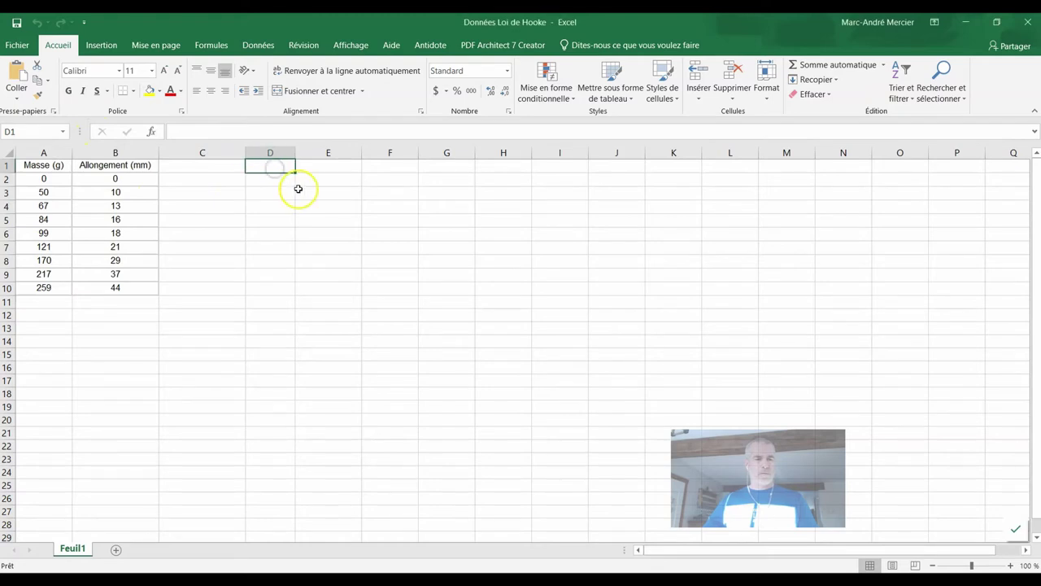
{"action": "type", "text": "Masse (kg"}
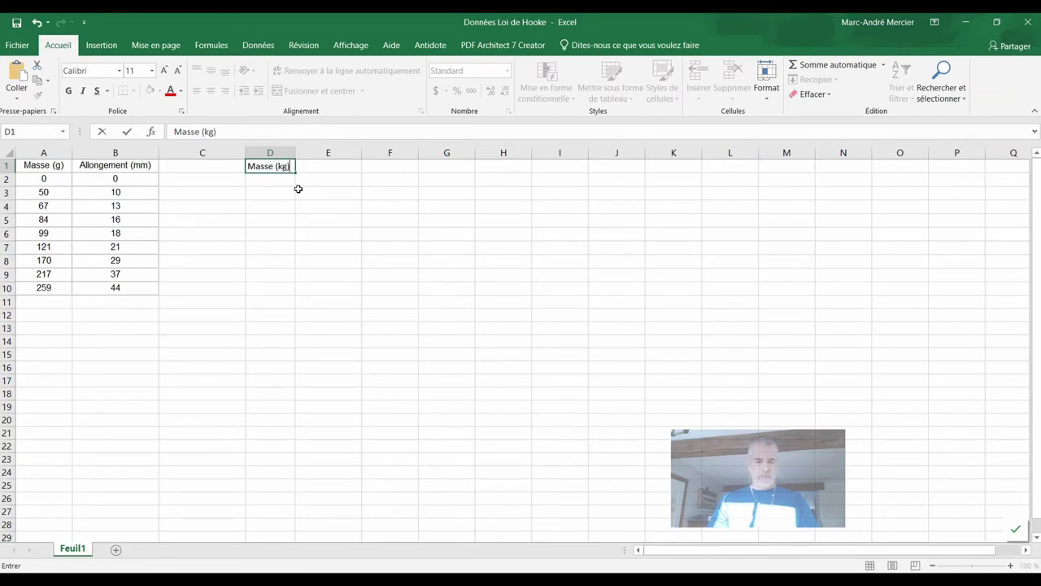
{"action": "left_click", "coordinate": [285, 186]}
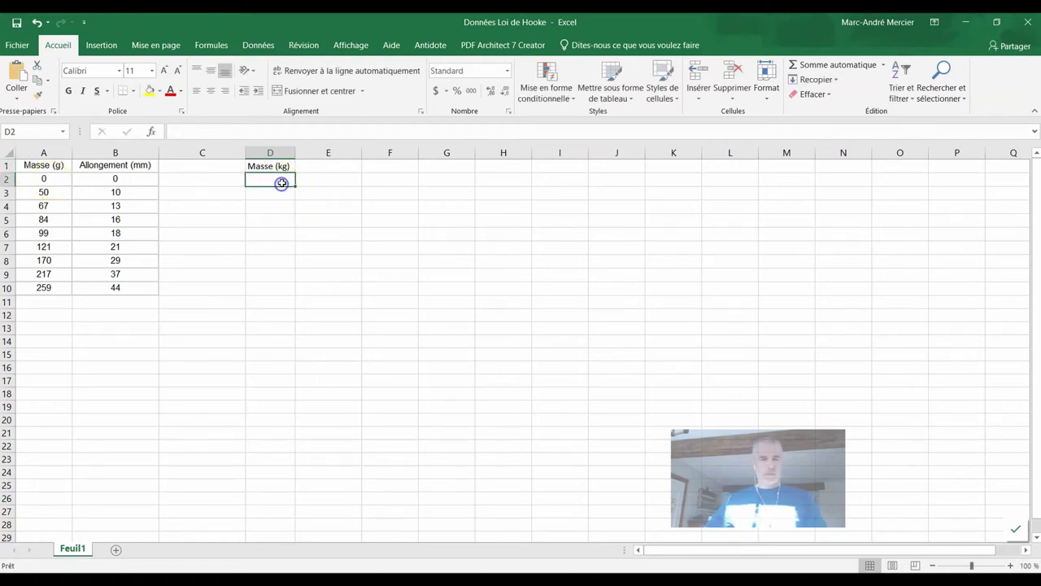
{"action": "type", "text": "="}
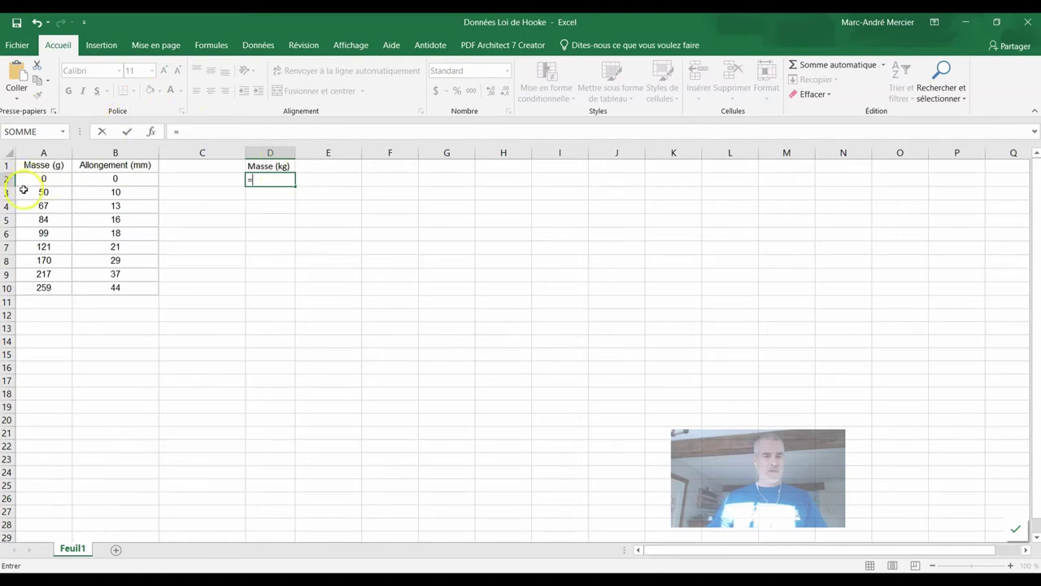
{"action": "left_click", "coordinate": [55, 179]}
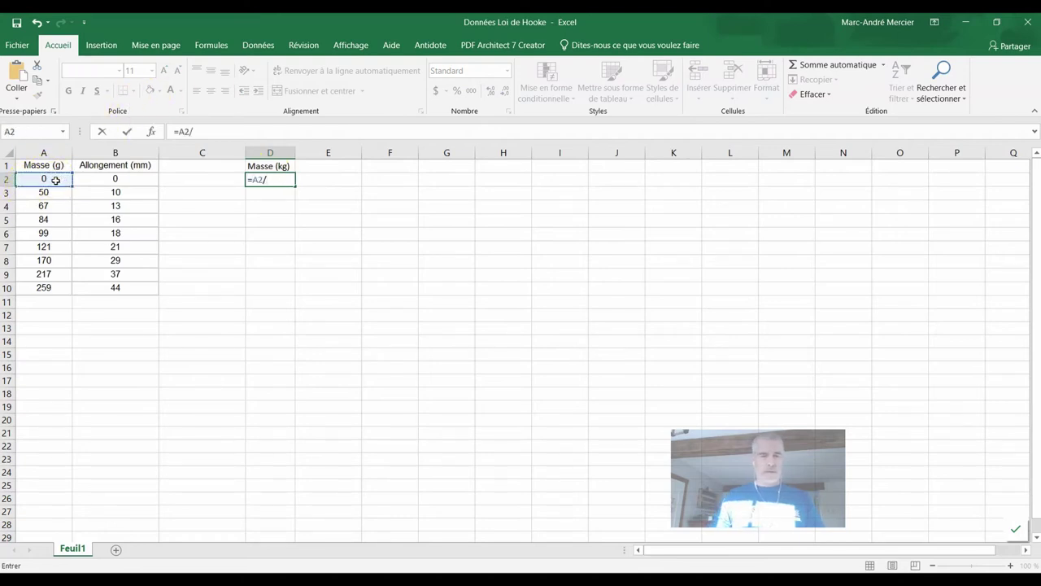
{"action": "key", "text": "Return"}
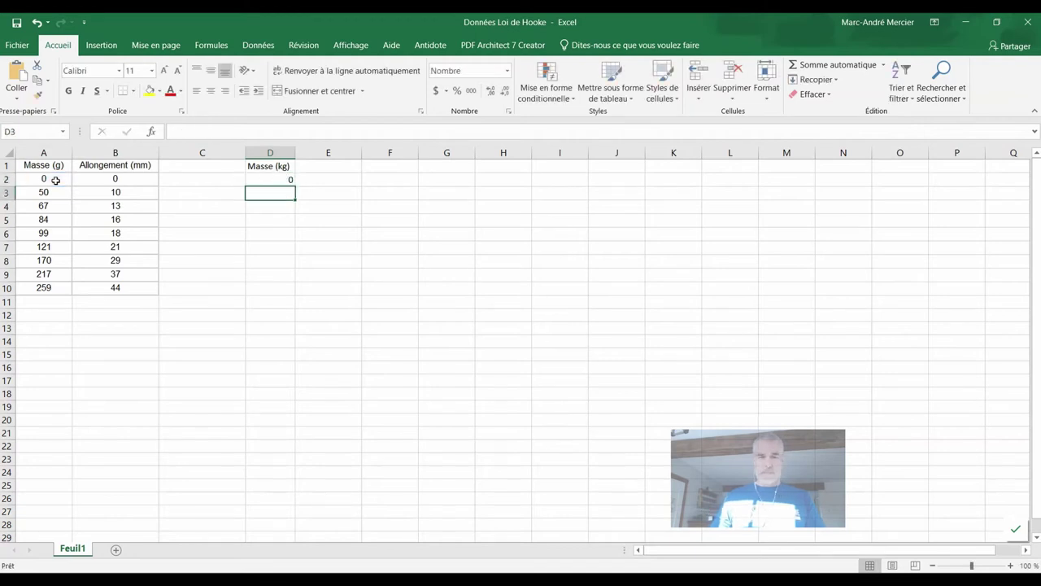
{"action": "left_click", "coordinate": [279, 180]}
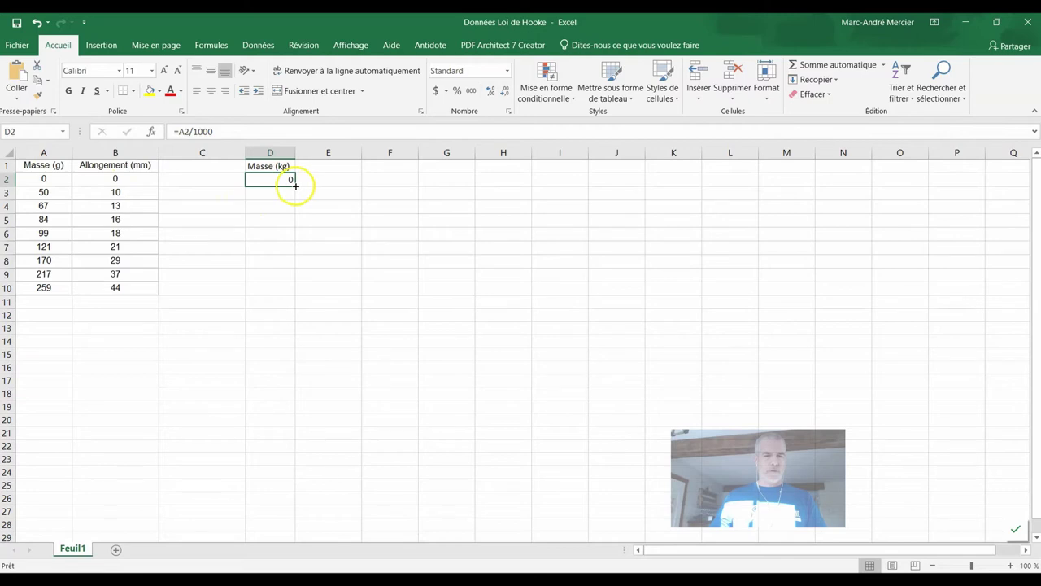
{"action": "left_click_drag", "start_coordinate": [295, 185], "coordinate": [291, 294]}
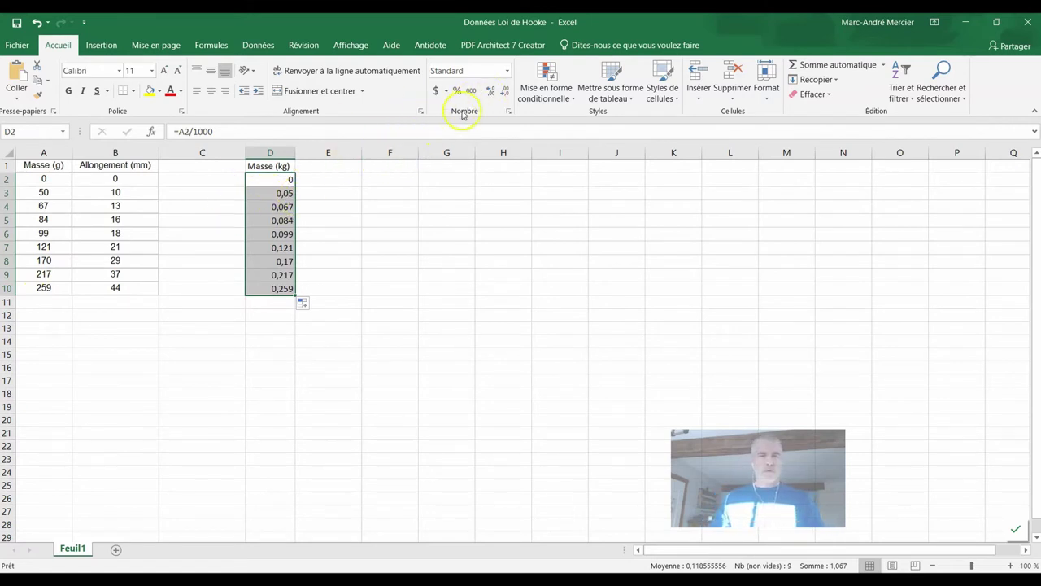
- Display the kilogram values with three decimals
{"action": "left_click", "coordinate": [491, 91]}
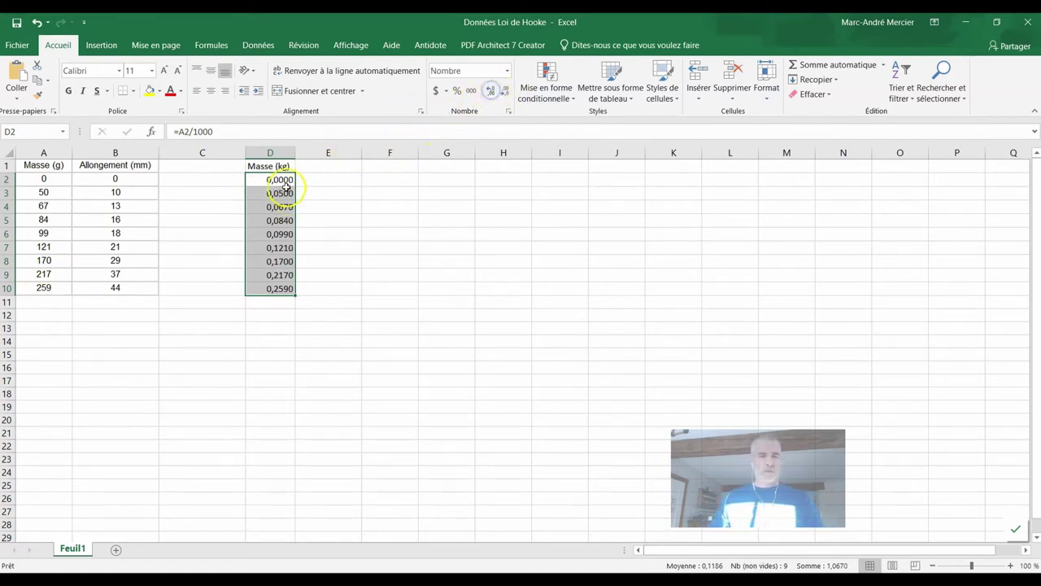
{"action": "left_click", "coordinate": [506, 91]}
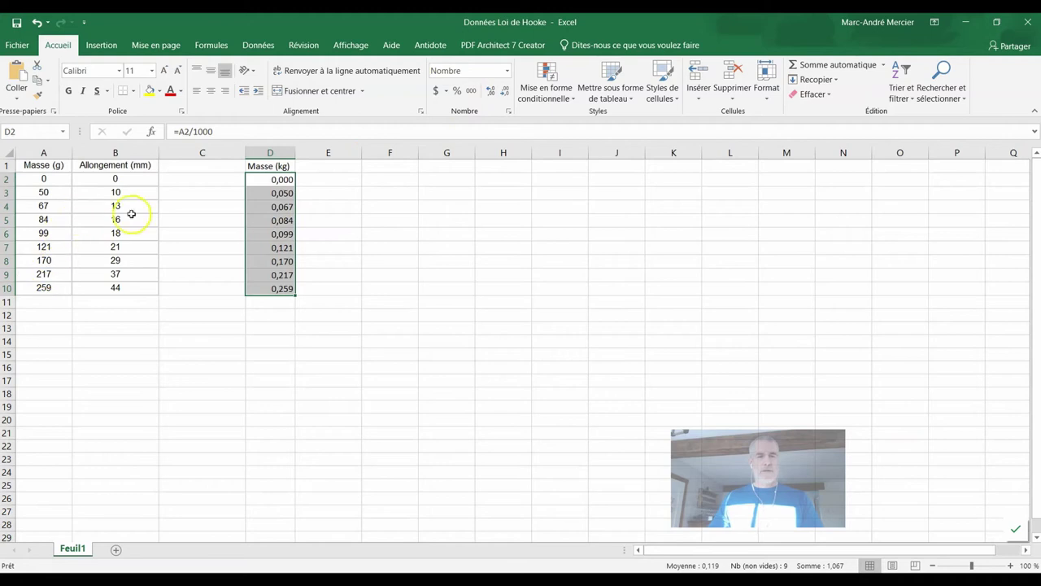
{"action": "left_click", "coordinate": [351, 165]}
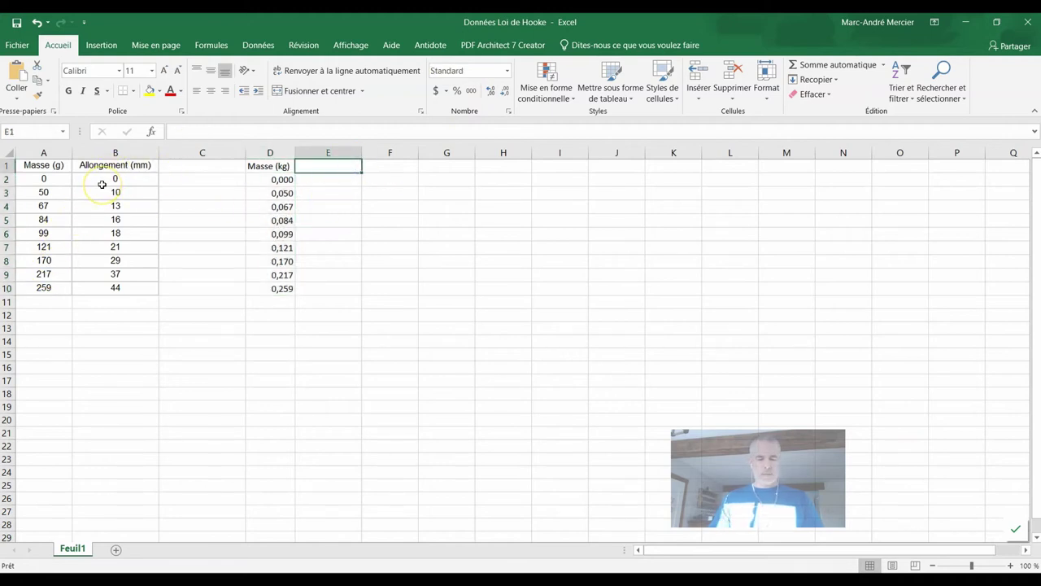
- Enter the header 'Allongement (m)' in E1 and widen column E to fit it
{"action": "type", "text": "Allongement (m"}
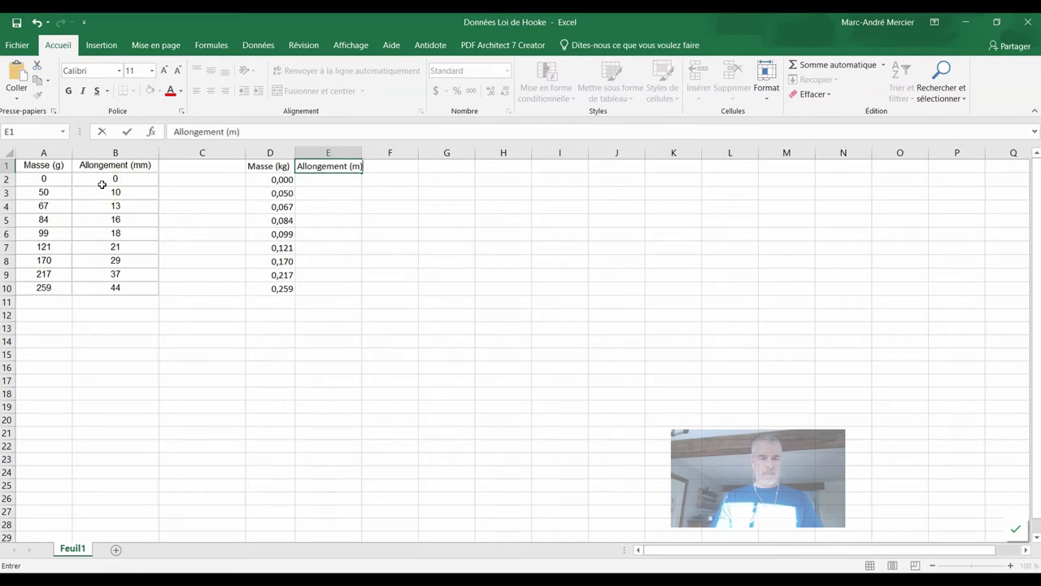
{"action": "left_click", "coordinate": [334, 181]}
{"action": "left_click", "coordinate": [340, 194]}
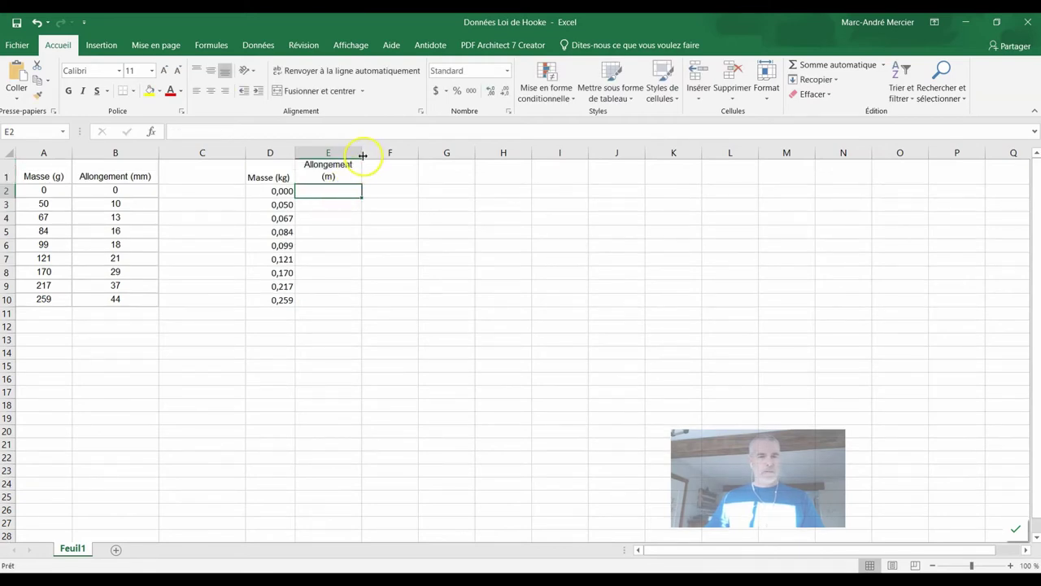
{"action": "left_click_drag", "start_coordinate": [363, 155], "coordinate": [371, 155]}
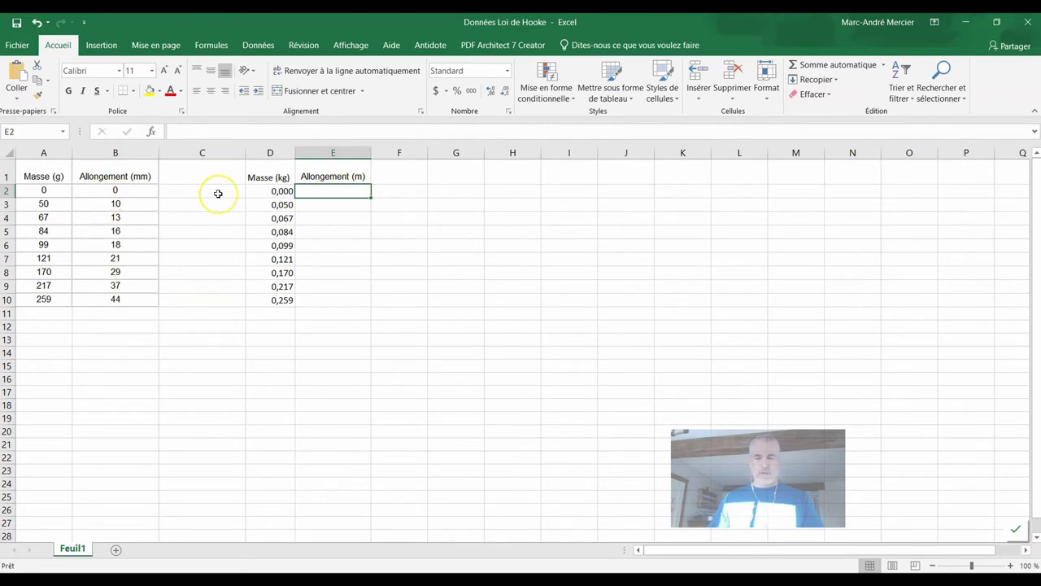
- Fill E2:E10 with the formula =B2/1000 to convert millimetres to metres
{"action": "type", "text": "="}
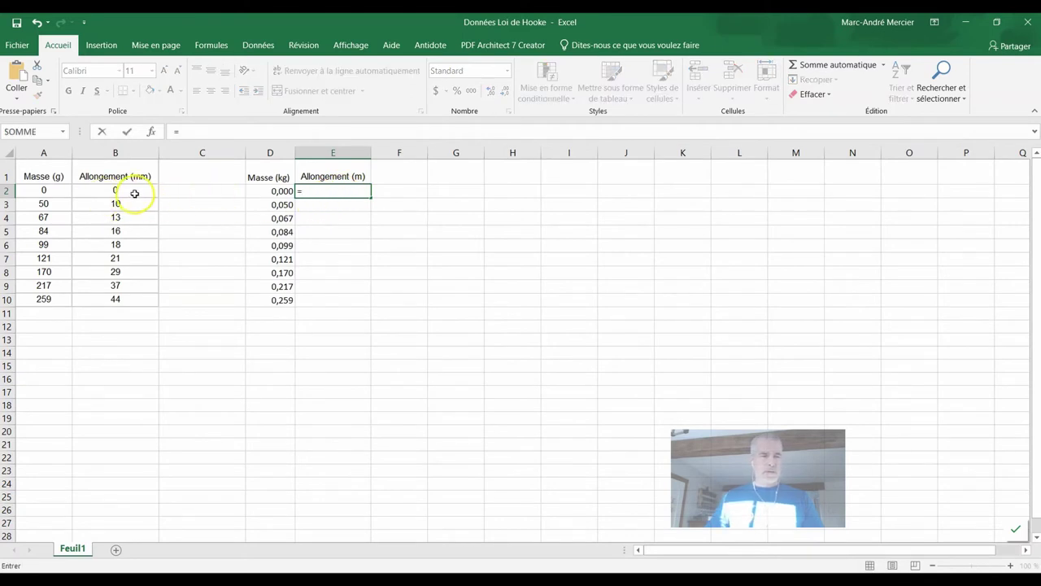
{"action": "left_click", "coordinate": [135, 193]}
{"action": "type", "text": "/1000"}
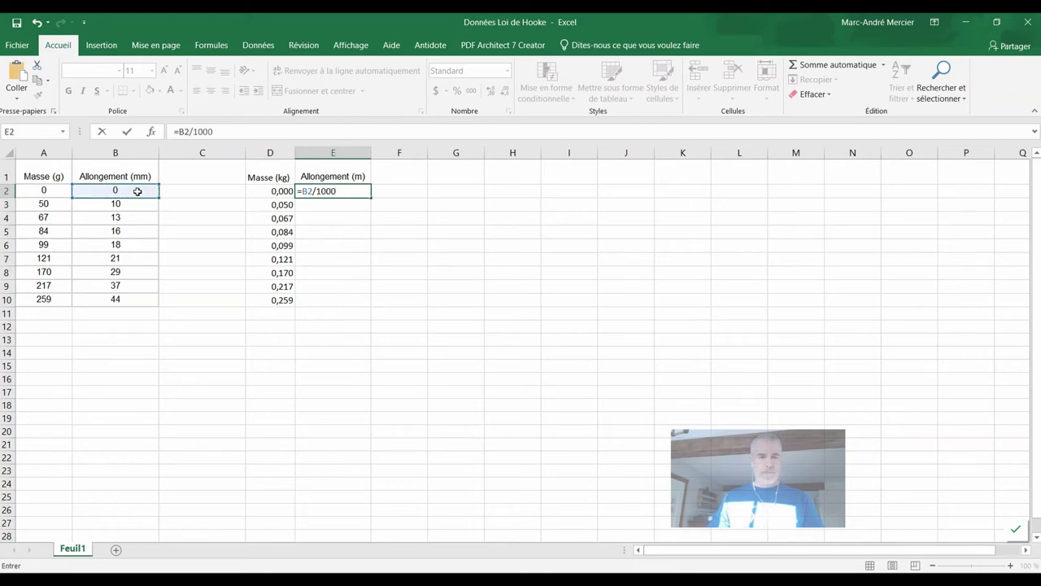
{"action": "key", "text": "Return"}
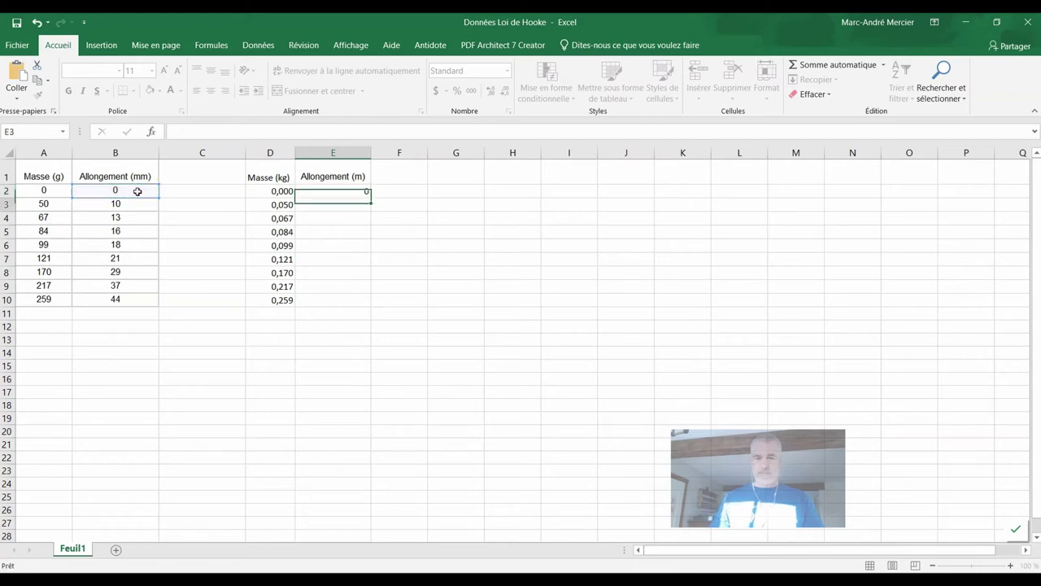
{"action": "left_click", "coordinate": [337, 190]}
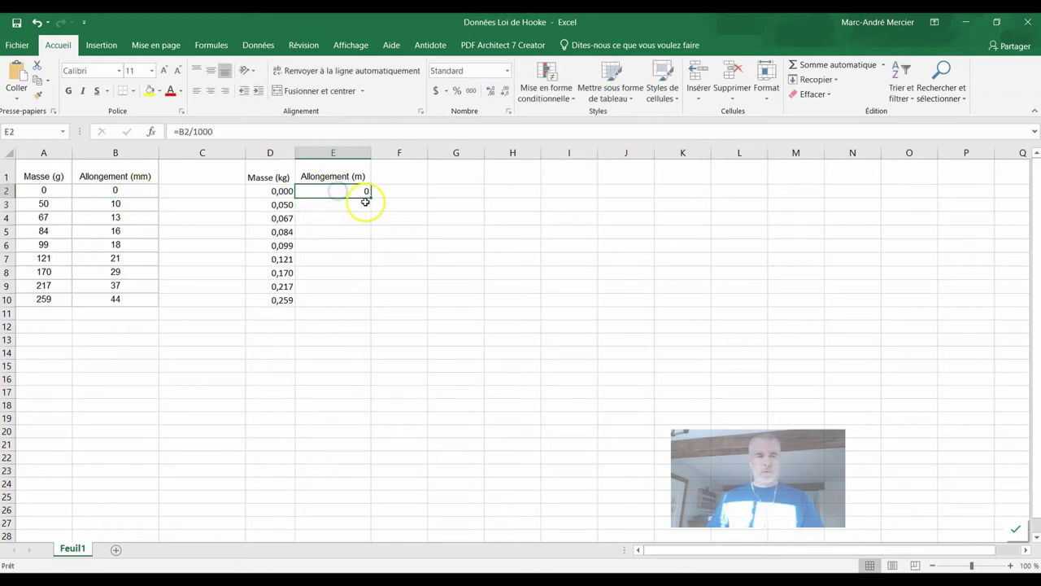
{"action": "left_click_drag", "start_coordinate": [370, 197], "coordinate": [377, 307]}
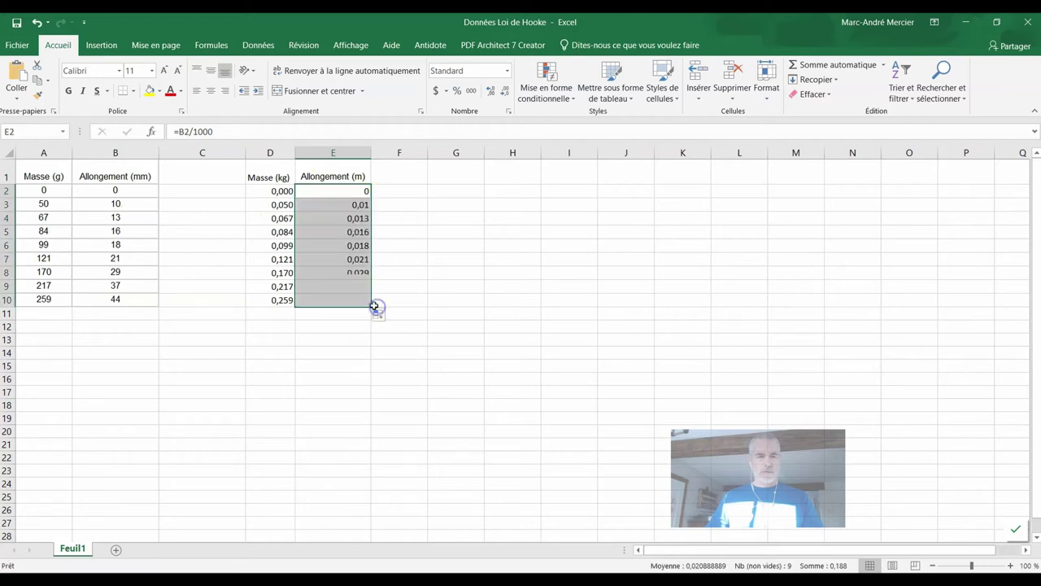
- Display the metre values with three decimals
{"action": "left_click", "coordinate": [501, 92]}
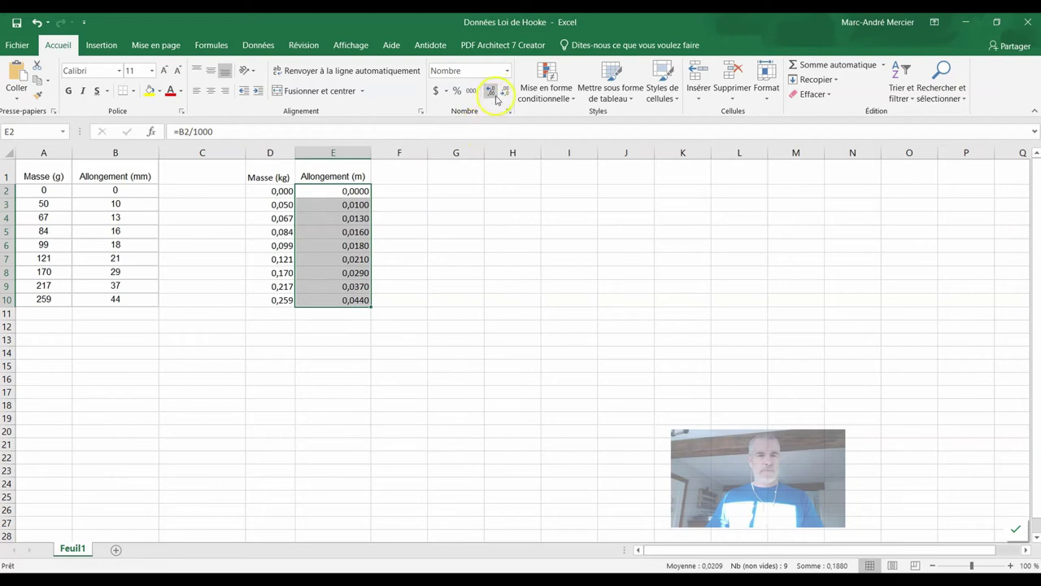
{"action": "left_click", "coordinate": [505, 91]}
{"action": "left_click", "coordinate": [400, 179]}
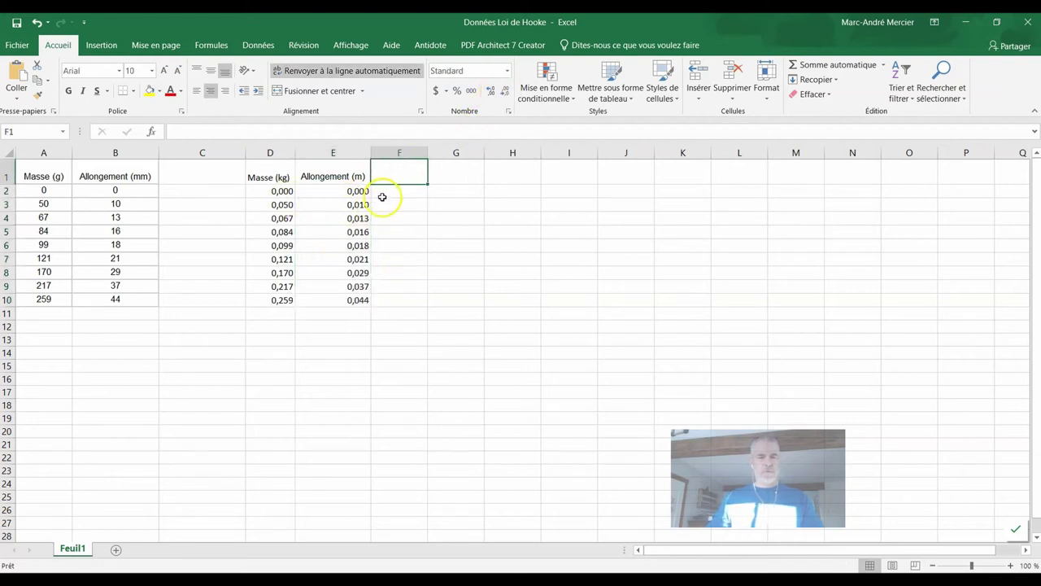
- Head column F 'Force (N)' and fill F2:F10 with =D2*9,8
{"action": "type", "text": "FO"}
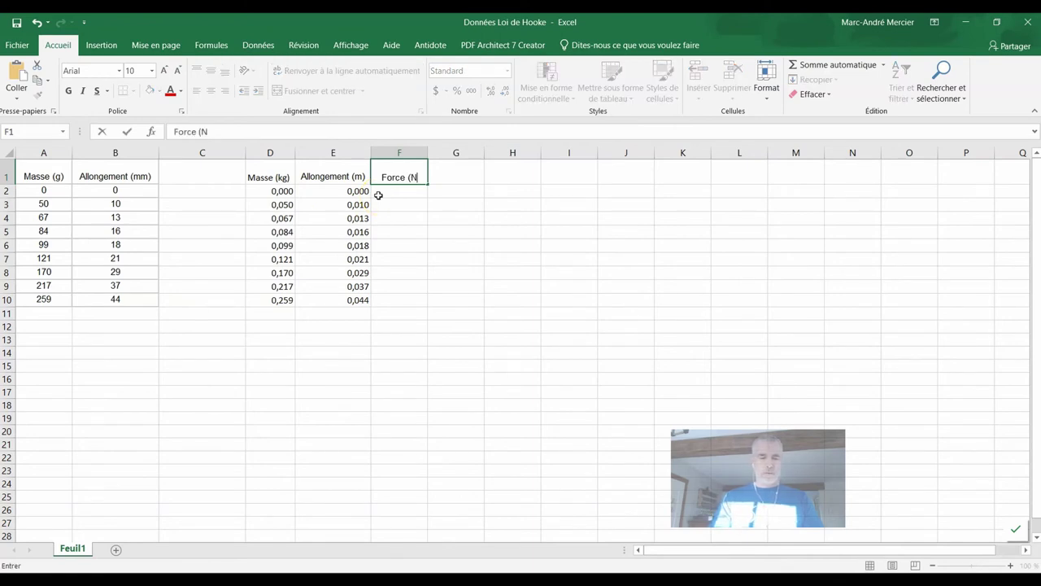
{"action": "key", "text": "Return"}
{"action": "type", "text": "="}
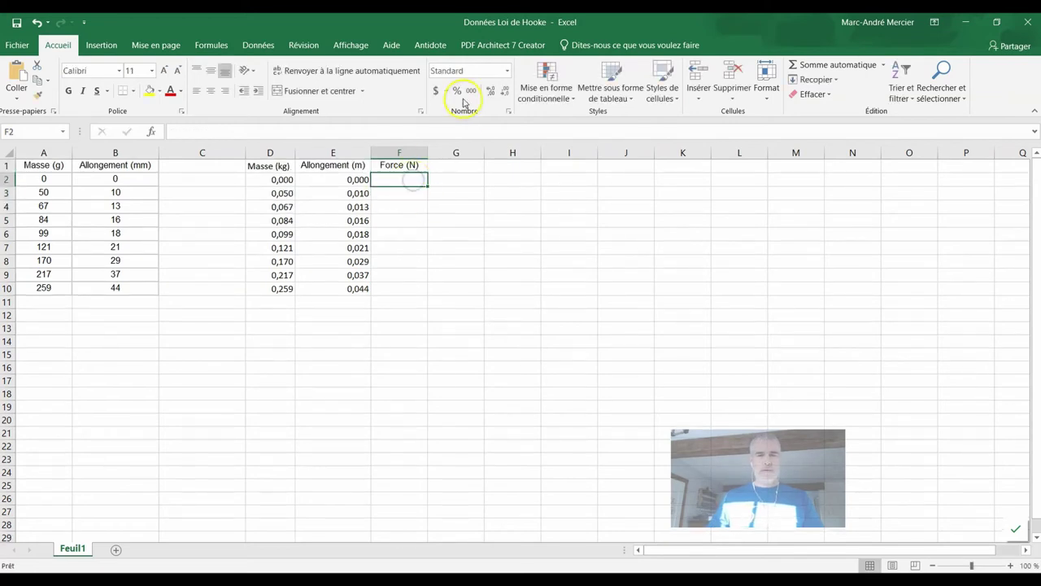
{"action": "left_click", "coordinate": [284, 181]}
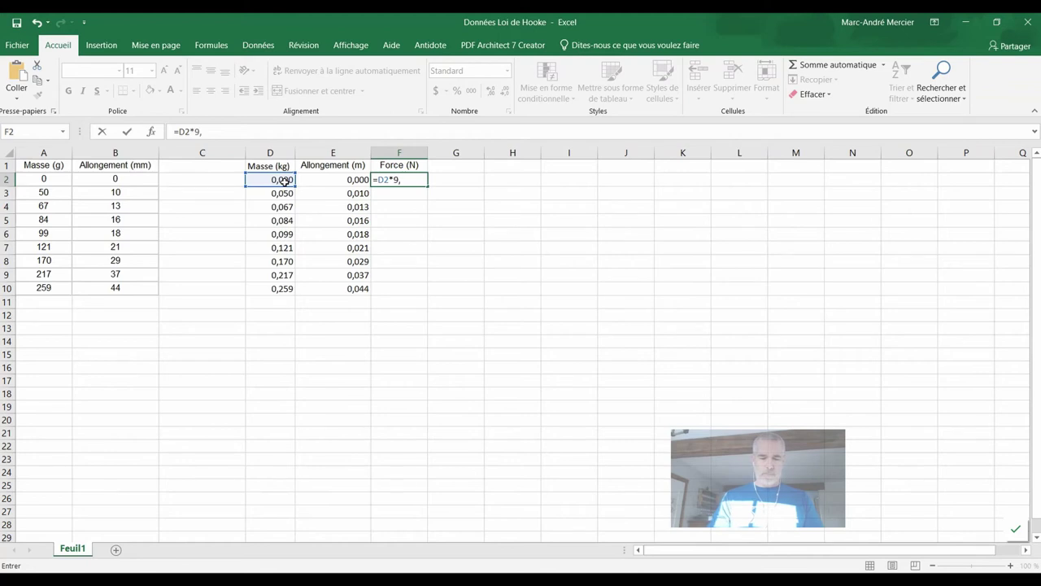
{"action": "key", "text": "Return"}
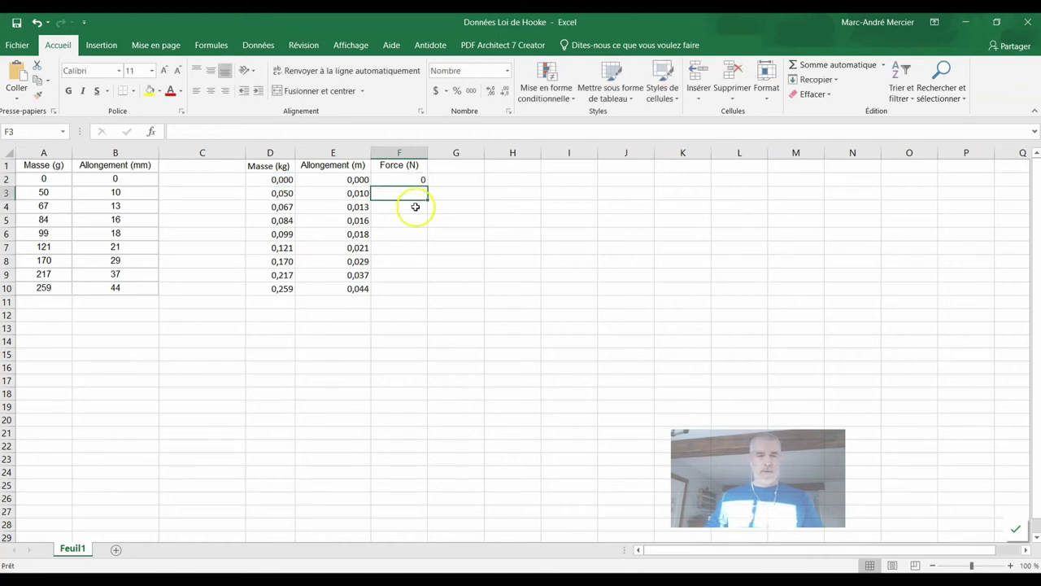
{"action": "left_click", "coordinate": [419, 182]}
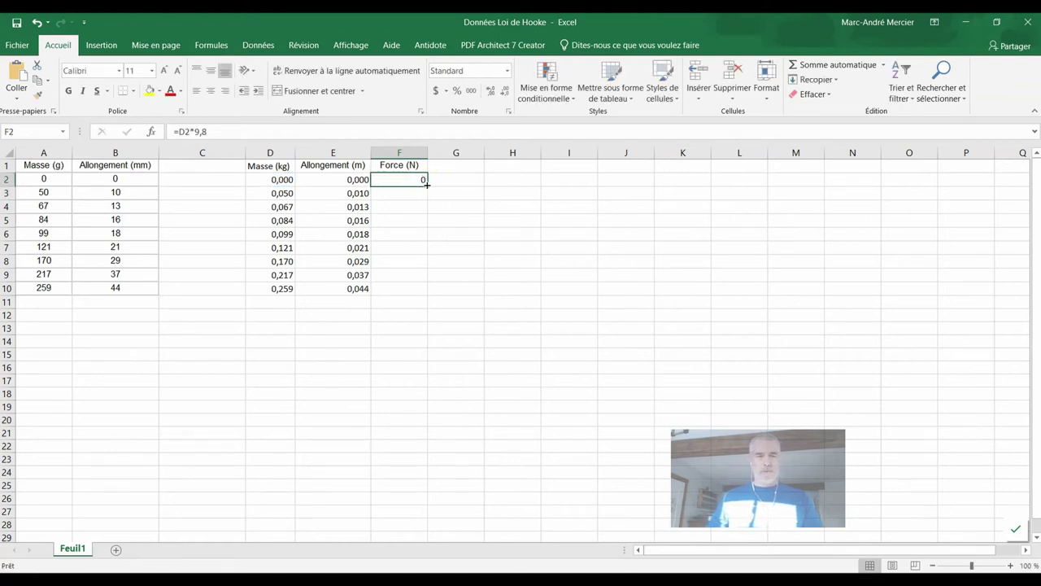
{"action": "left_click_drag", "start_coordinate": [427, 185], "coordinate": [426, 292]}
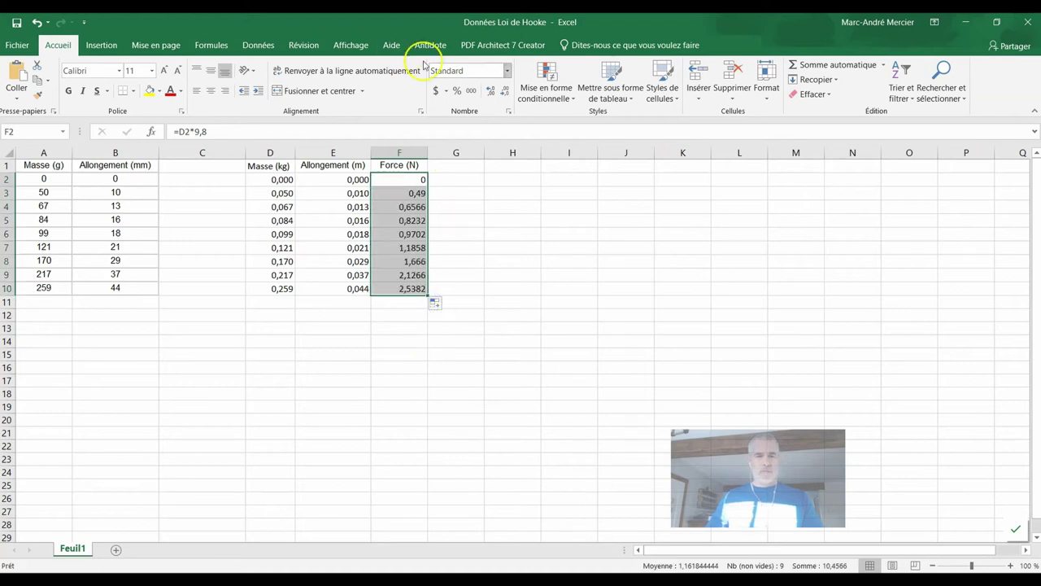
- Display the force values with three decimals
{"action": "left_click", "coordinate": [492, 93]}
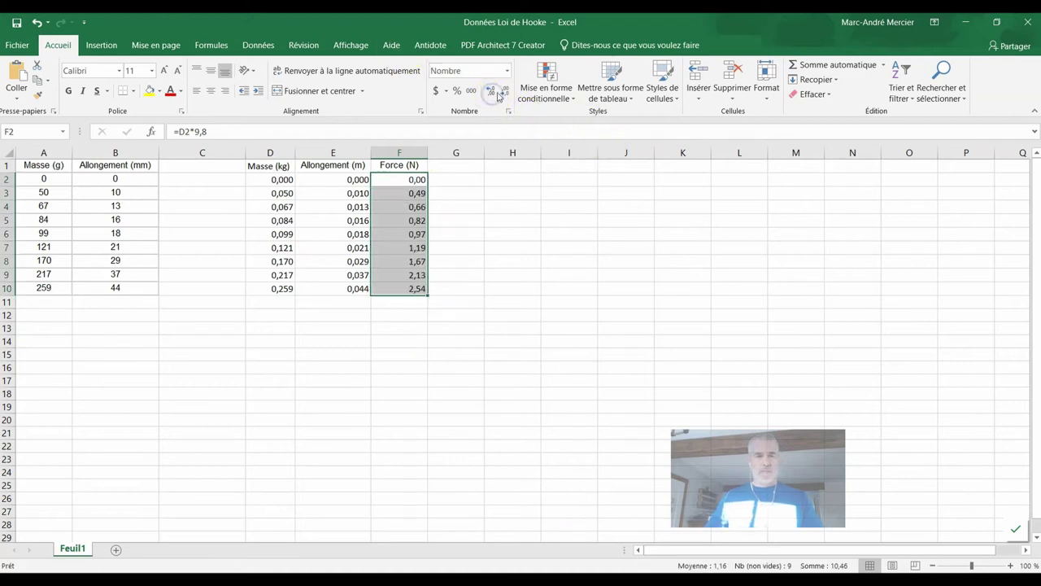
{"action": "left_click", "coordinate": [502, 92]}
{"action": "left_click", "coordinate": [492, 92]}
{"action": "left_click", "coordinate": [492, 93]}
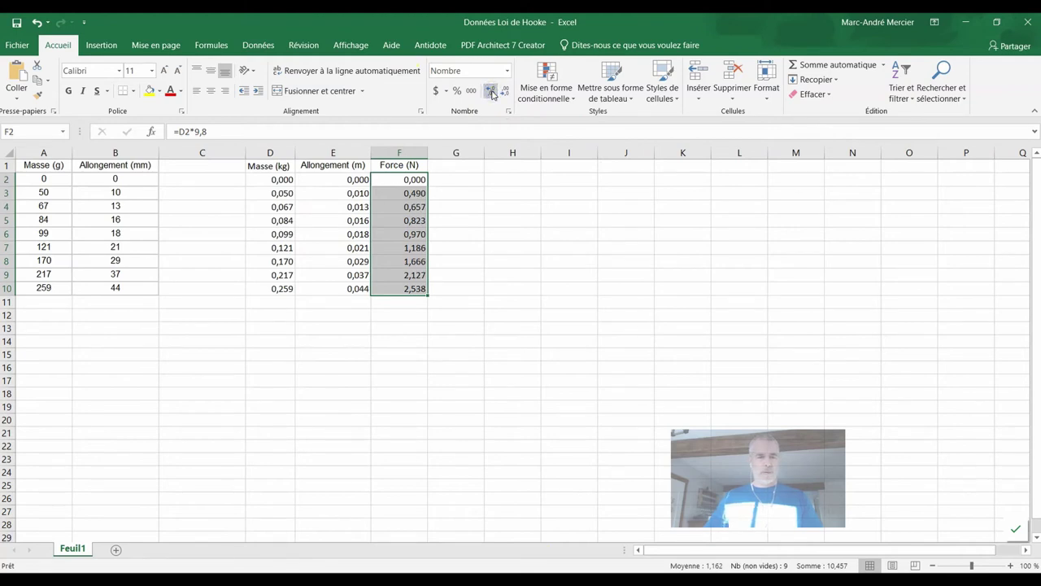
{"action": "left_click", "coordinate": [492, 93]}
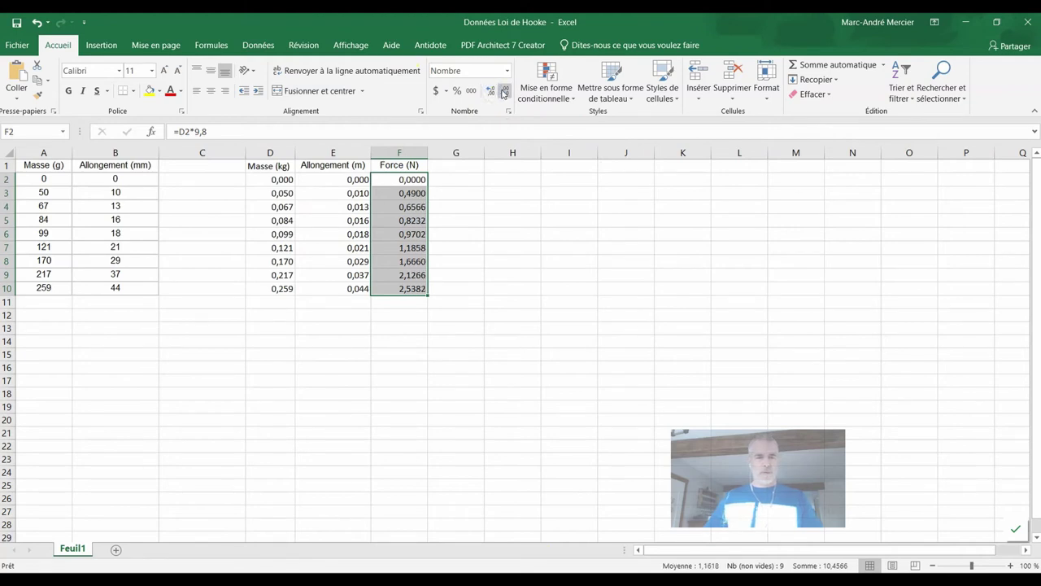
{"action": "left_click", "coordinate": [508, 92]}
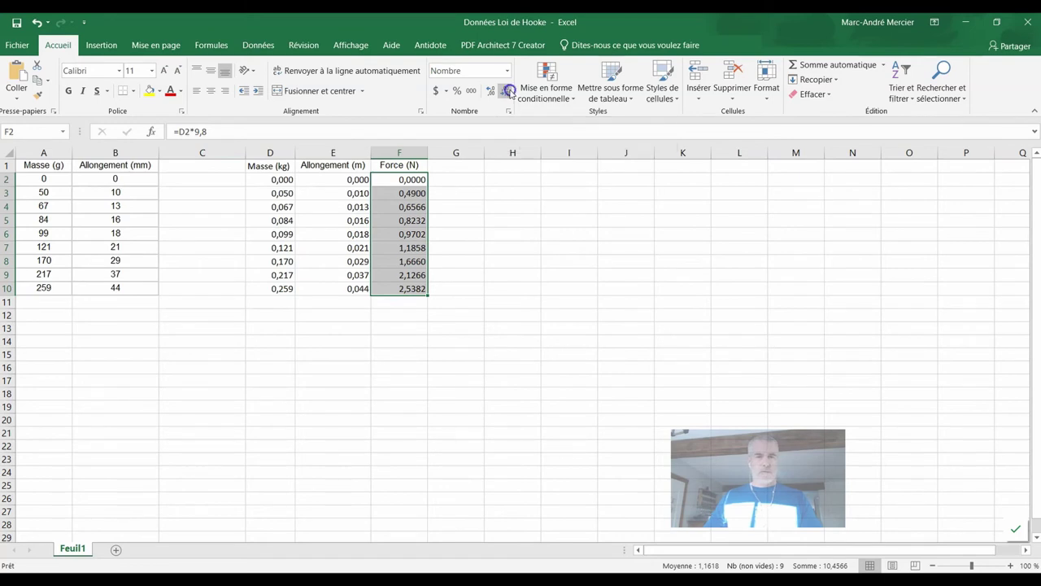
{"action": "left_click", "coordinate": [395, 328]}
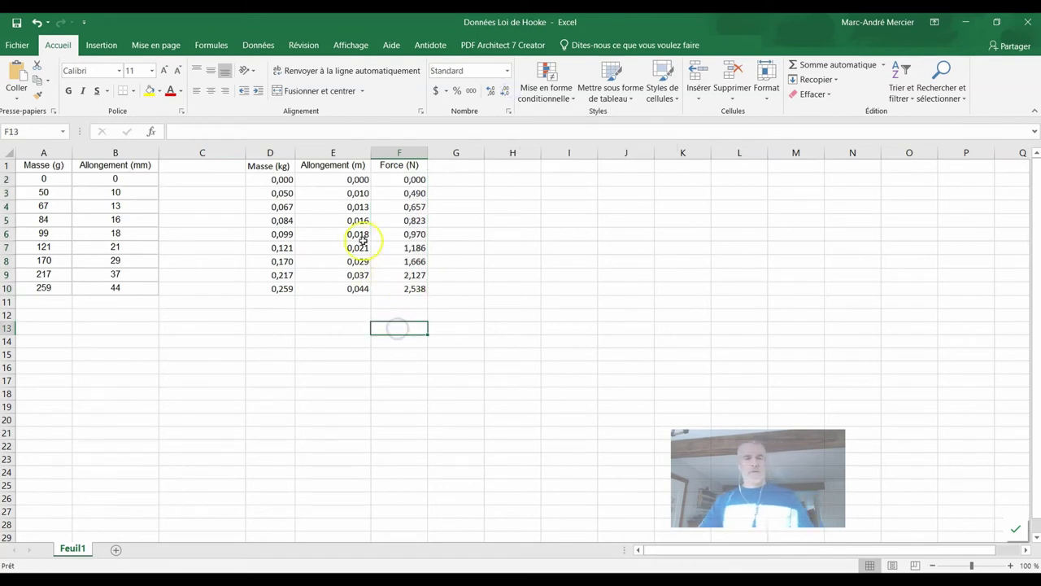
- Insert a plain scatter chart of the data in E2:F10
{"action": "left_click_drag", "start_coordinate": [339, 180], "coordinate": [399, 288]}
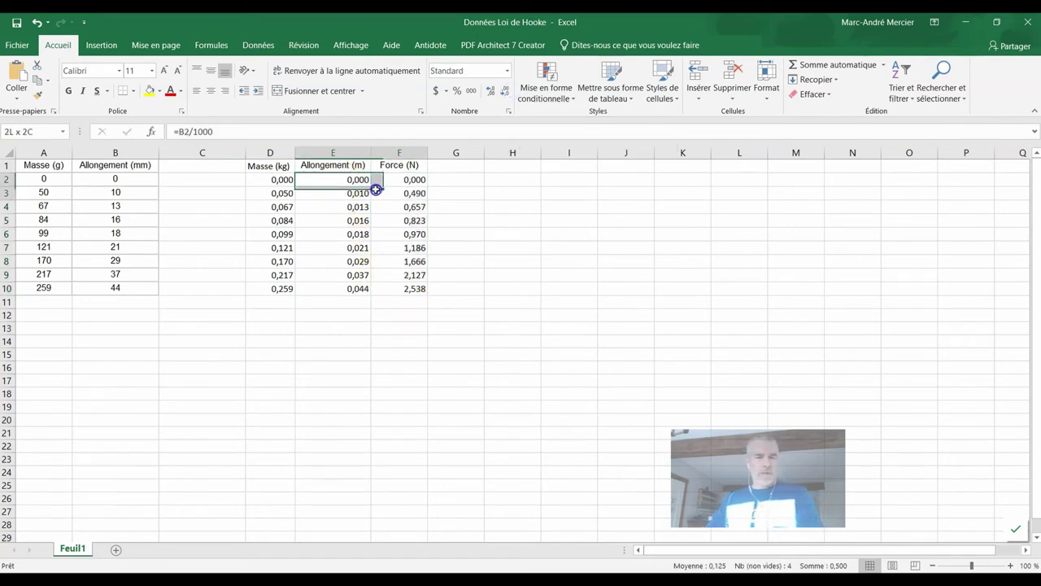
{"action": "left_click", "coordinate": [102, 45]}
{"action": "left_click", "coordinate": [514, 95]}
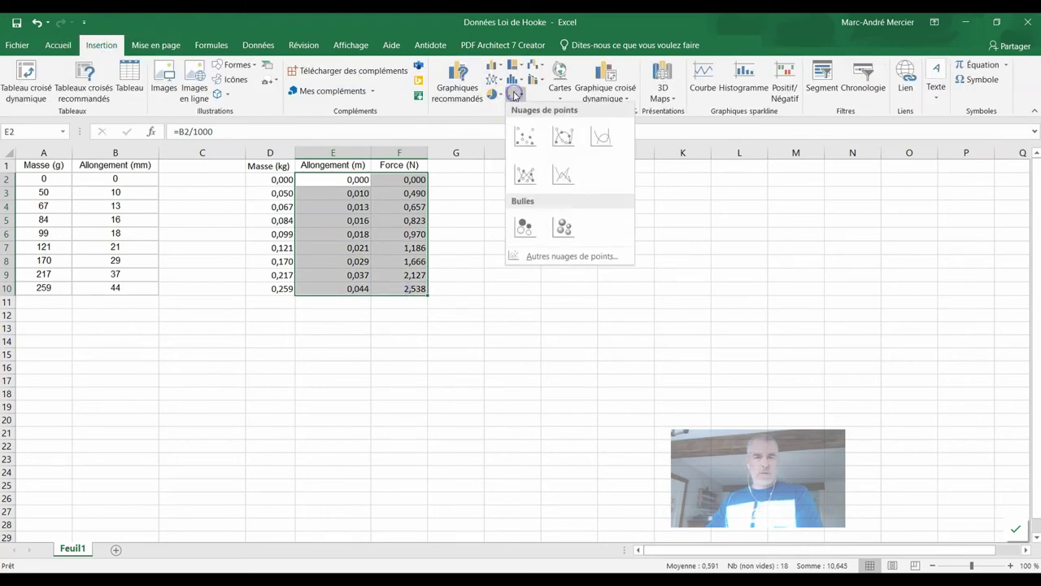
{"action": "left_click", "coordinate": [521, 138]}
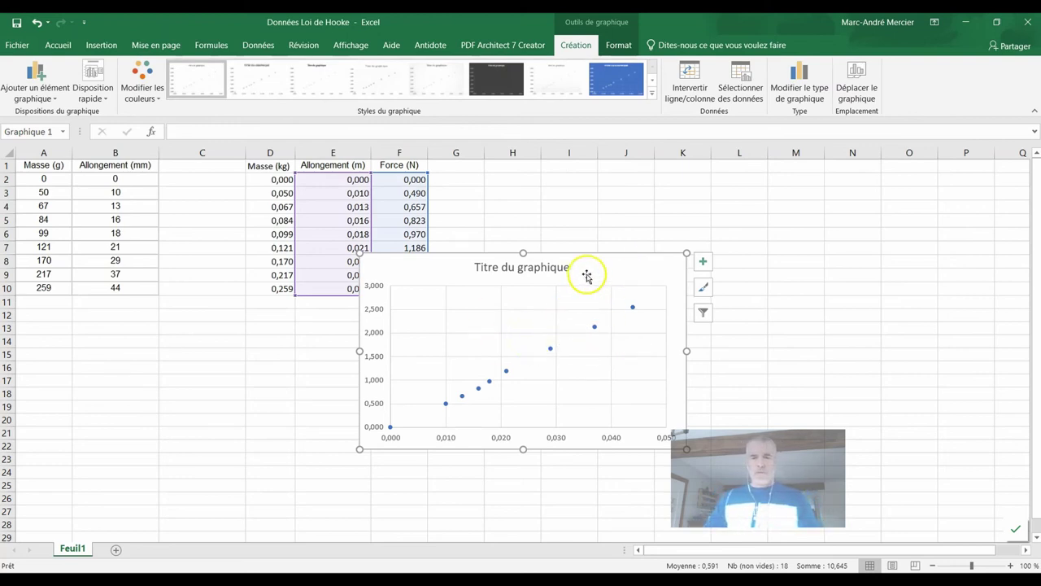
- Move the chart to a new chart sheet named Graphique1
{"action": "left_click", "coordinate": [860, 78]}
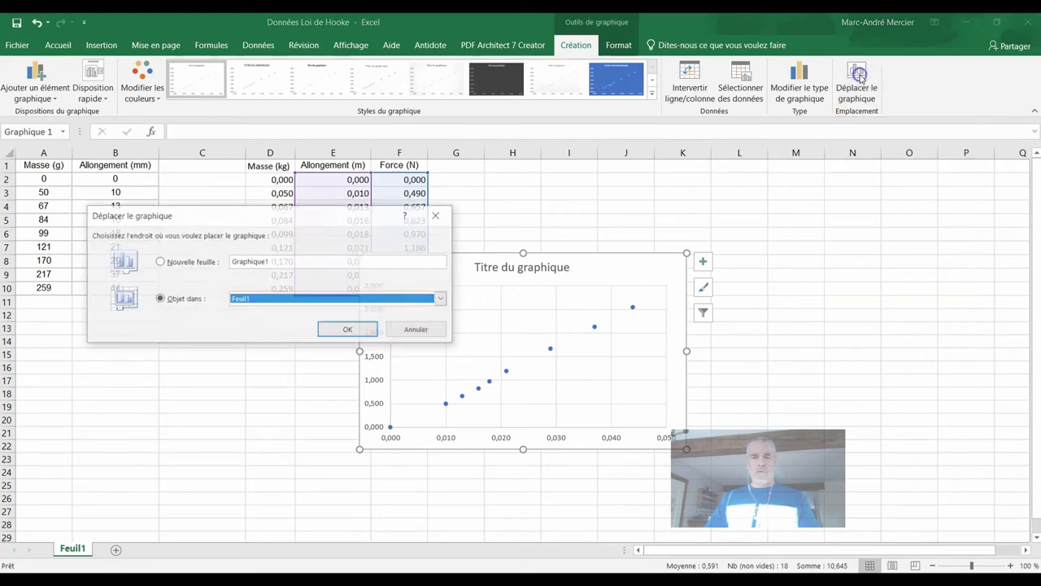
{"action": "left_click", "coordinate": [163, 261]}
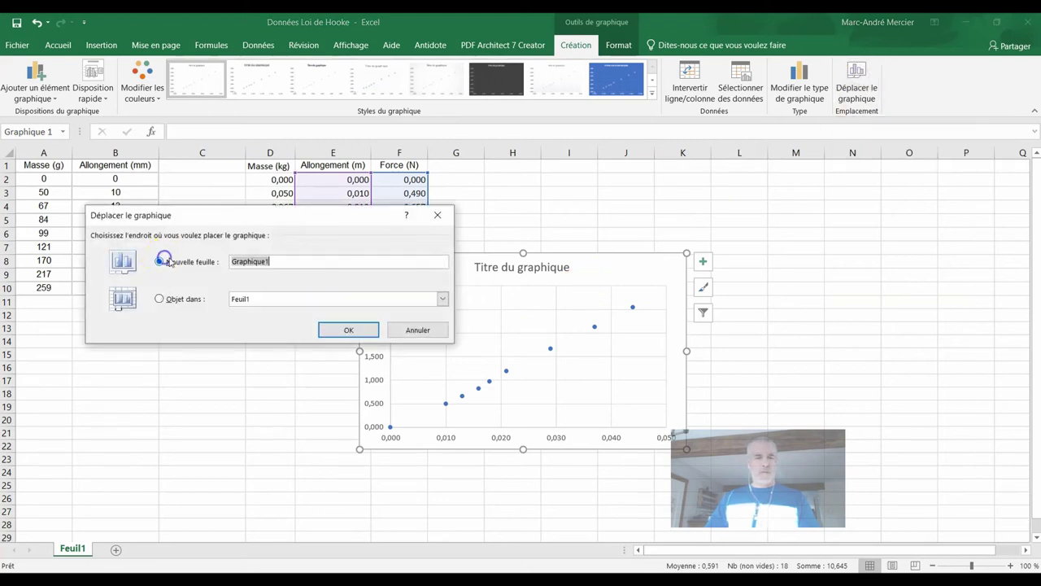
{"action": "left_click", "coordinate": [348, 328]}
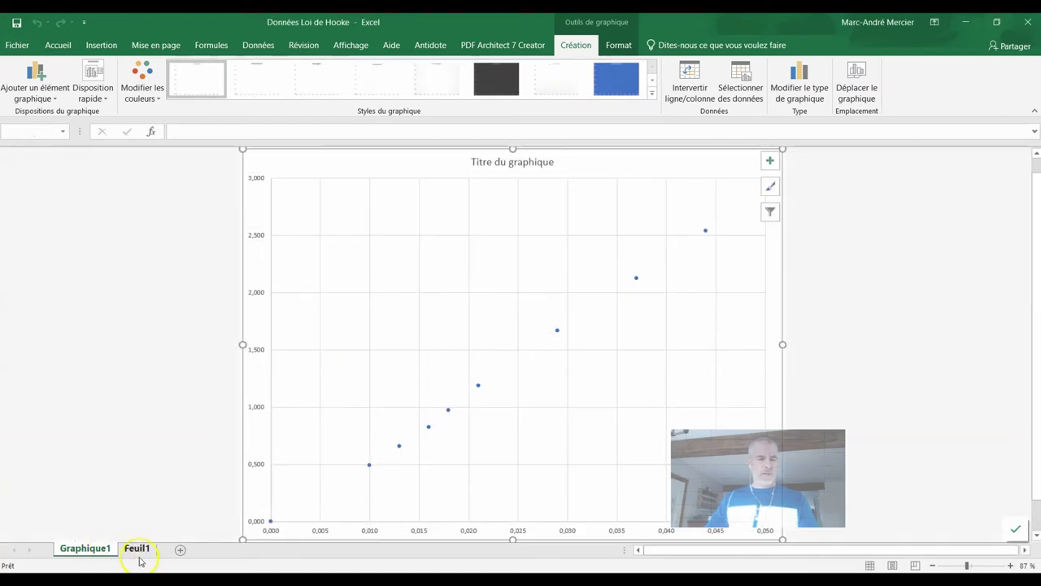
- On Graphique1, replace 'Titre du graphique' with 'Force en fonction de l'allongement du ressort'
{"action": "left_click", "coordinate": [138, 553]}
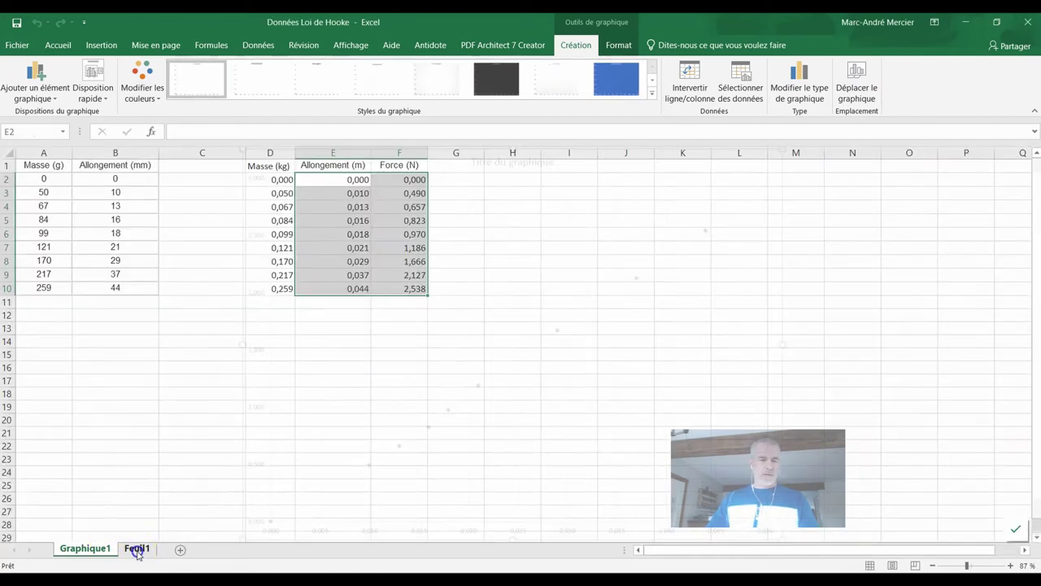
{"action": "left_click", "coordinate": [86, 549]}
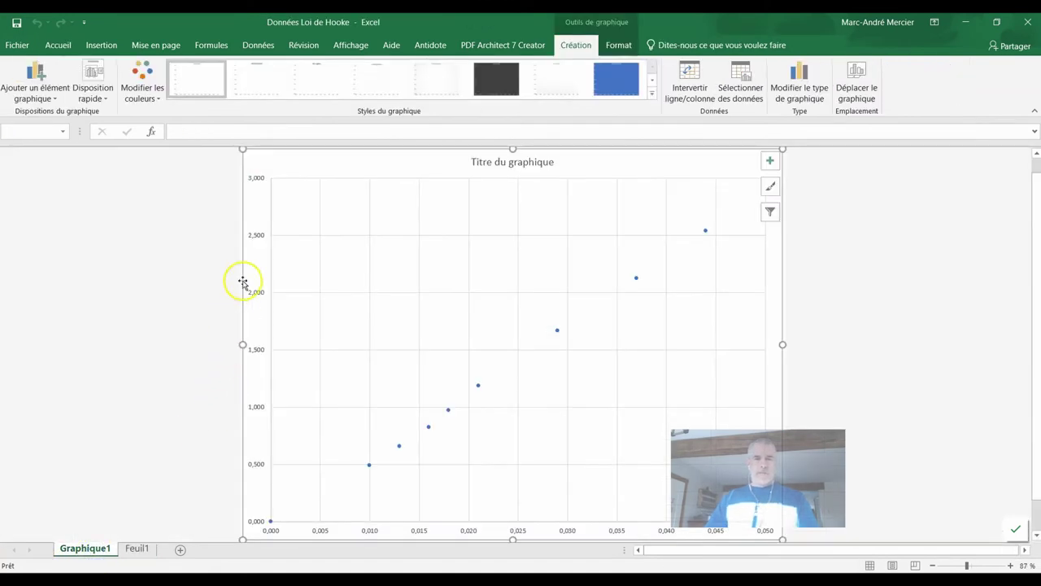
{"action": "left_click", "coordinate": [514, 162]}
{"action": "left_click", "coordinate": [557, 164]}
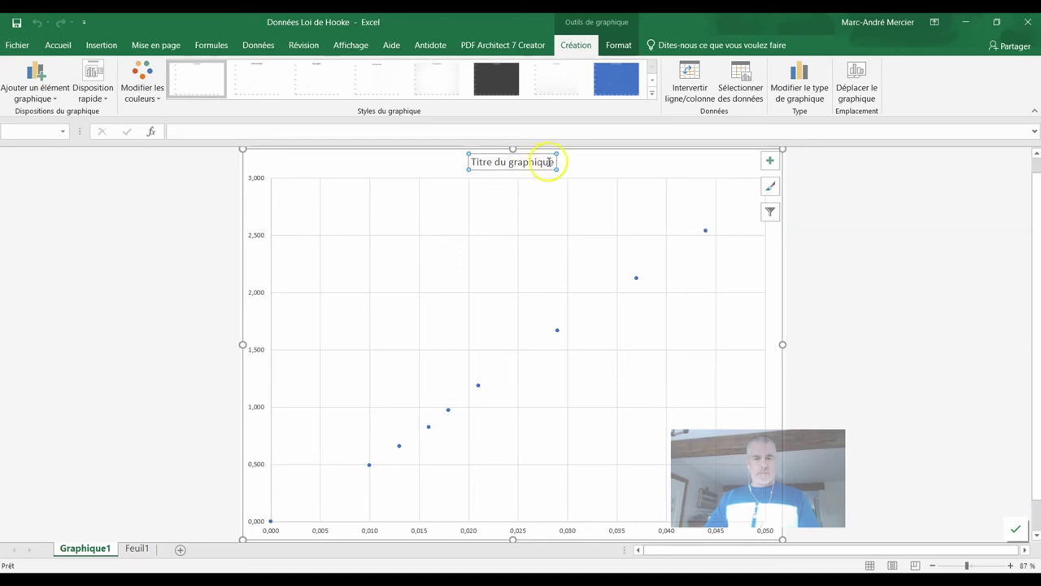
{"action": "left_click_drag", "start_coordinate": [550, 162], "coordinate": [457, 169]}
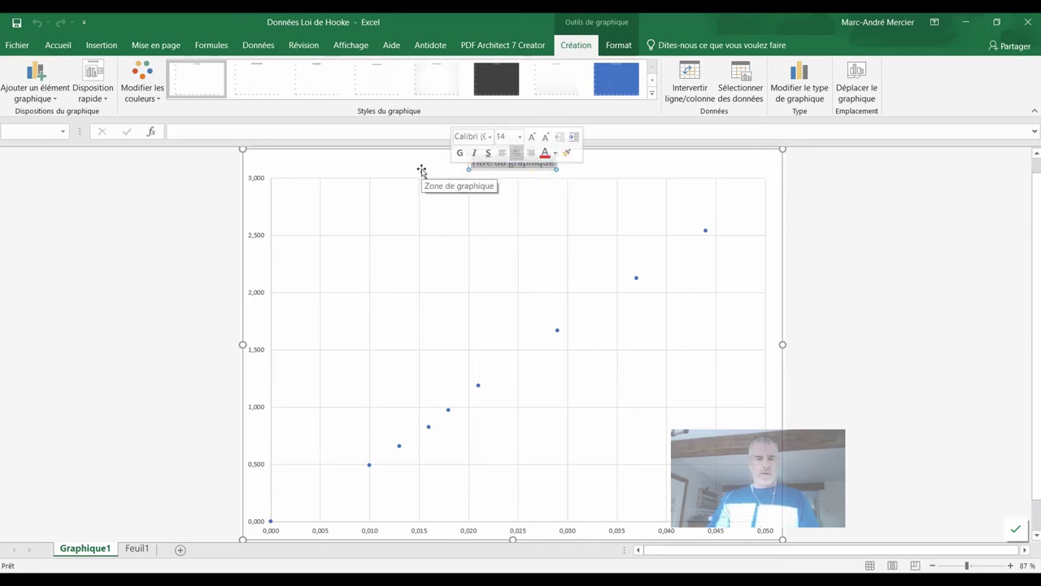
{"action": "type", "text": "Force e"}
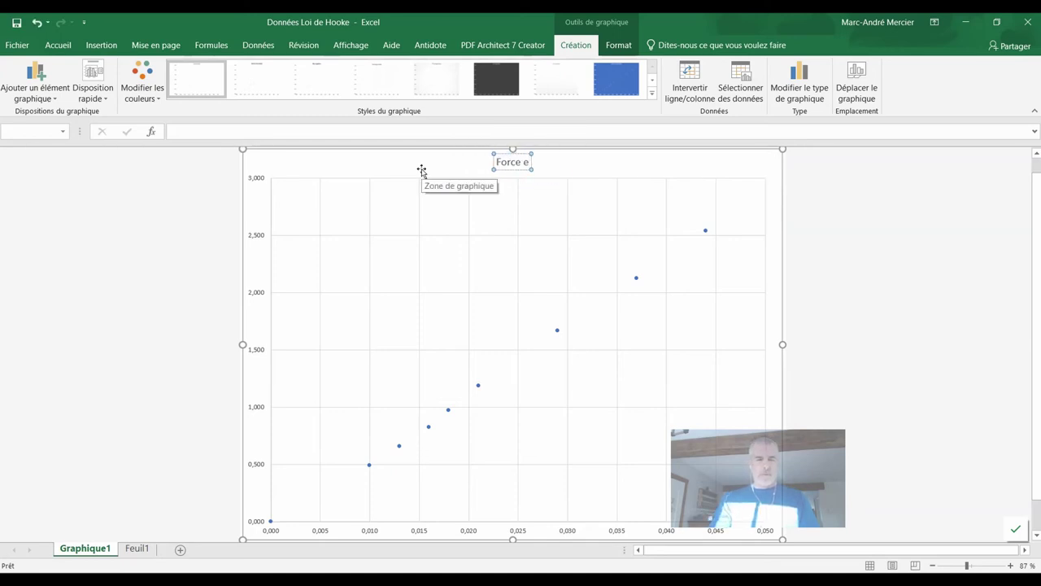
{"action": "type", "text": "n fonction"}
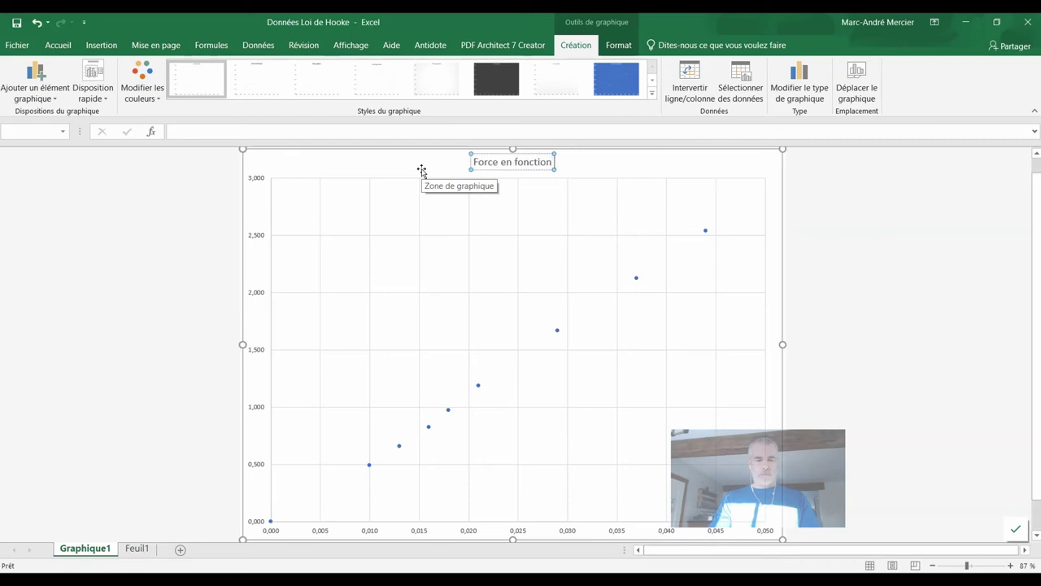
{"action": "type", "text": " de l'allo"}
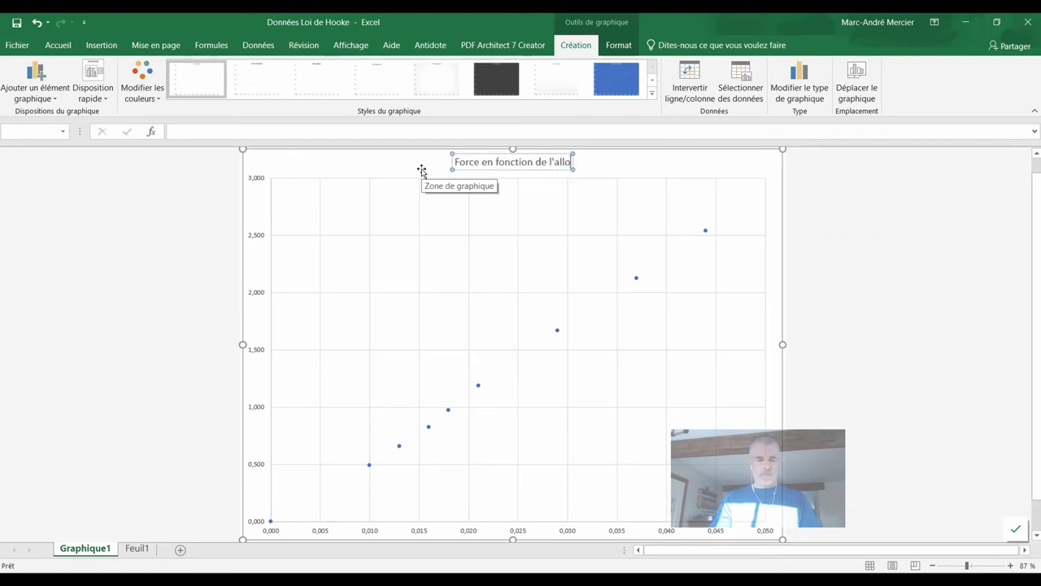
{"action": "type", "text": "ngement du ress"}
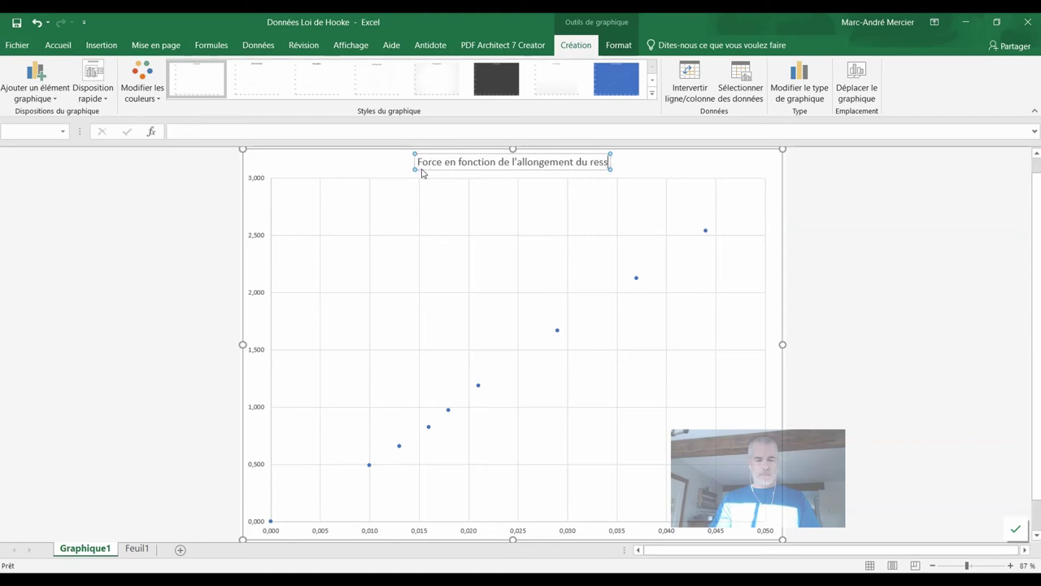
{"action": "type", "text": "ort"}
{"action": "key", "text": "Escape"}
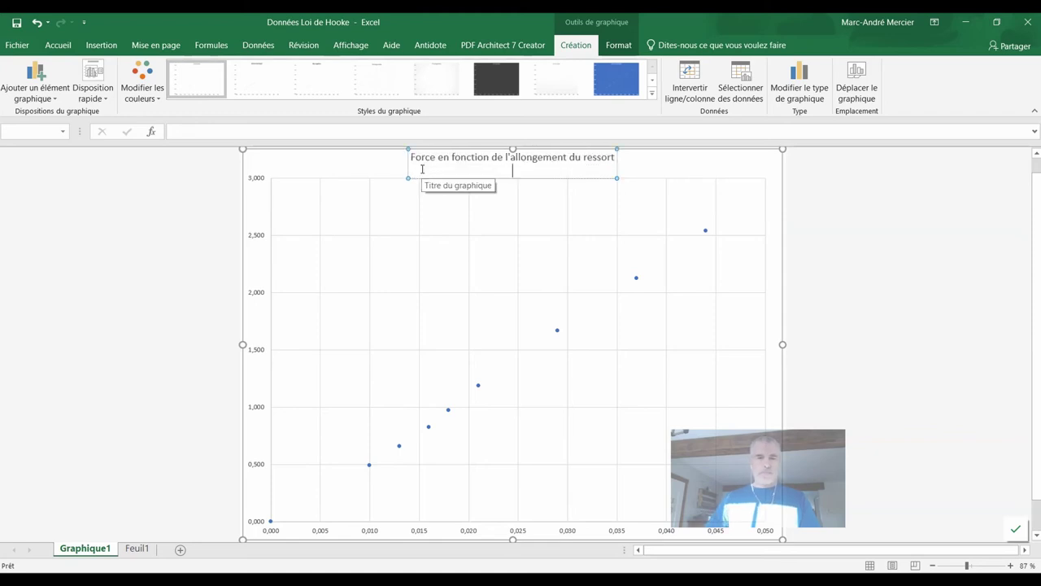
{"action": "left_click", "coordinate": [322, 85]}
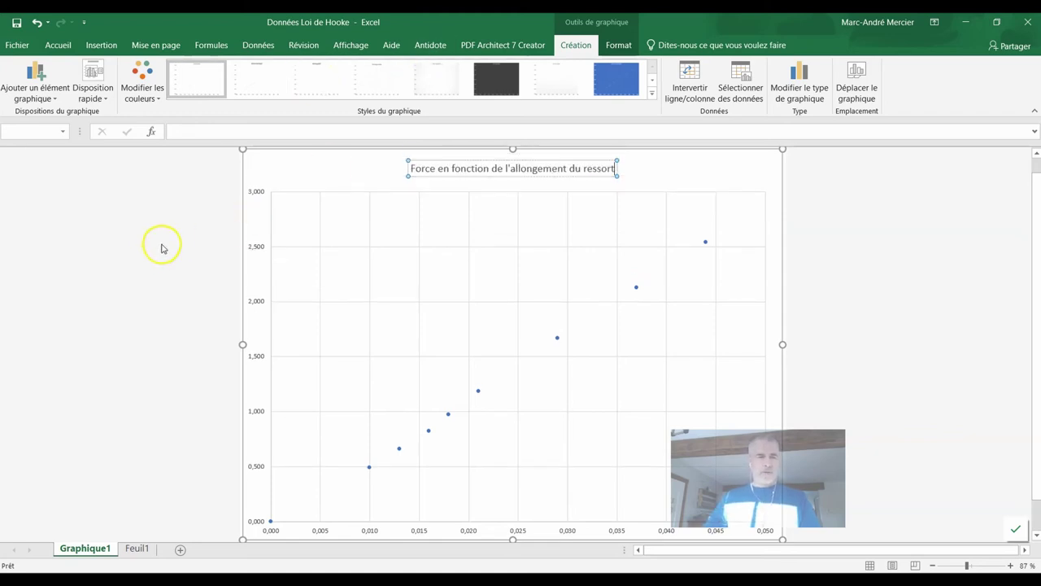
- Add the horizontal axis title 'Allongement (m)'
{"action": "left_click", "coordinate": [34, 96]}
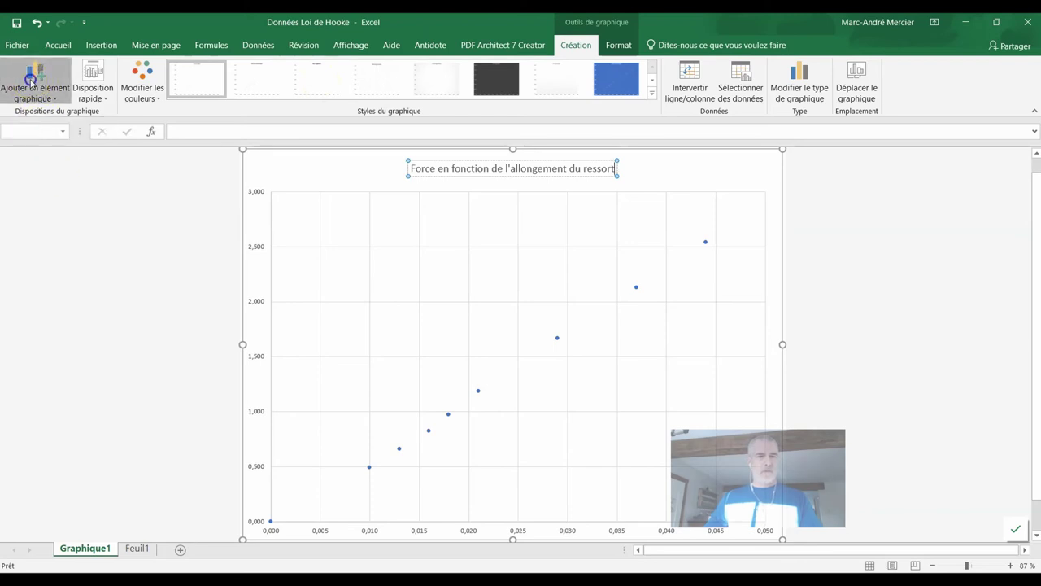
{"action": "mouse_move", "coordinate": [47, 129]}
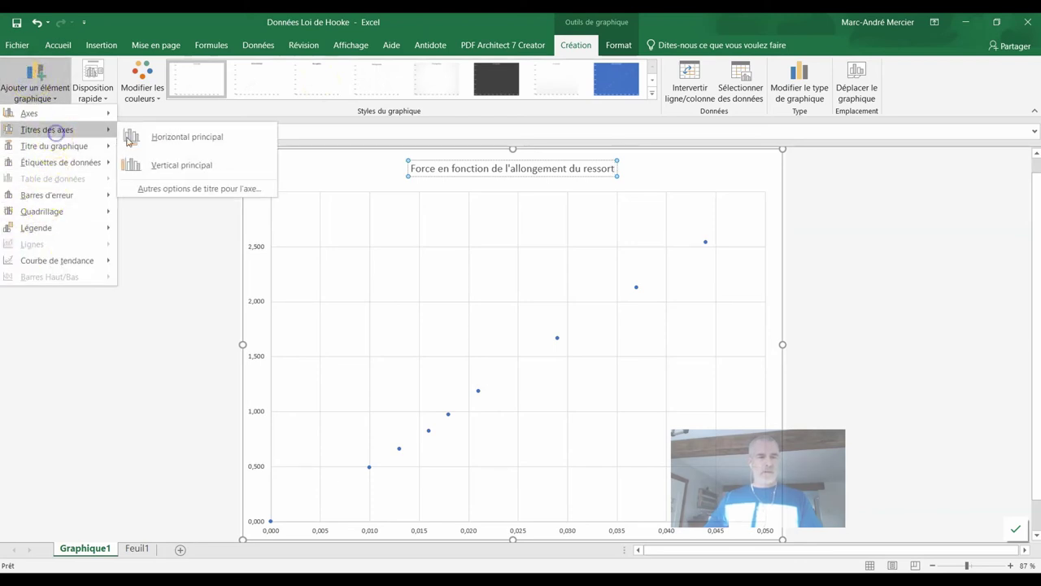
{"action": "left_click", "coordinate": [199, 146]}
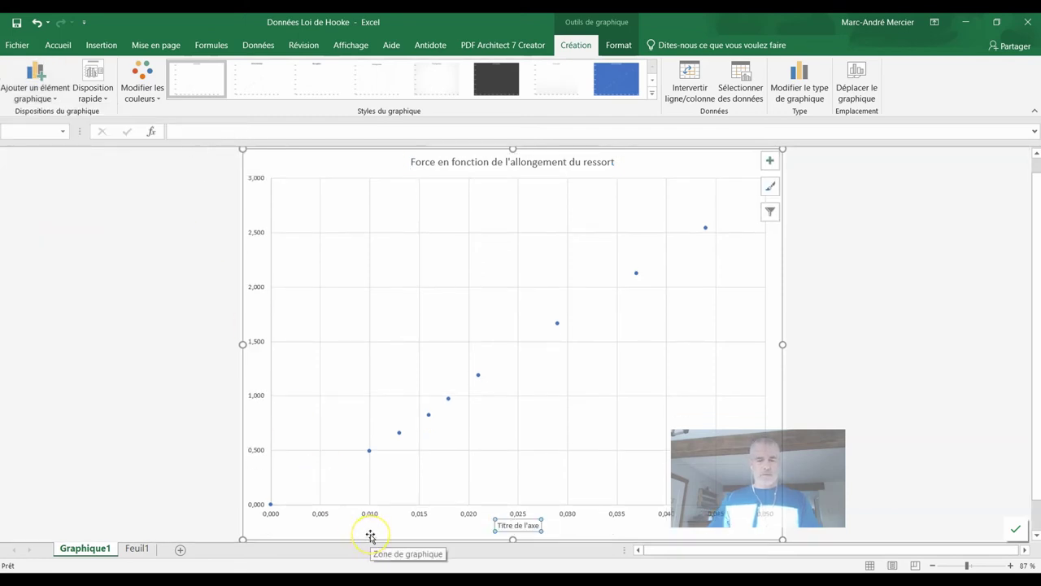
{"action": "type", "text": "Allongement (m"}
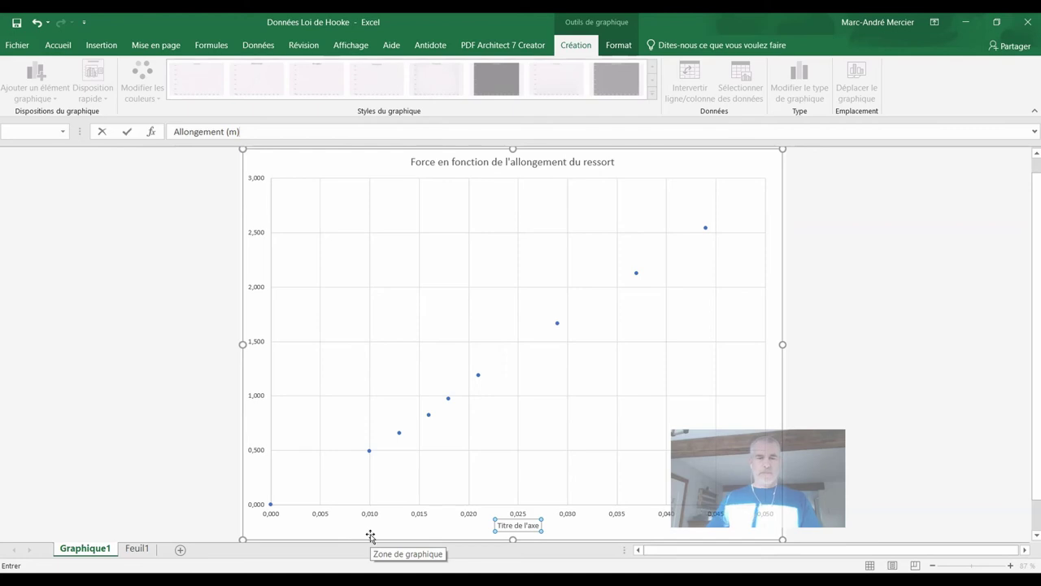
{"action": "key", "text": "Return"}
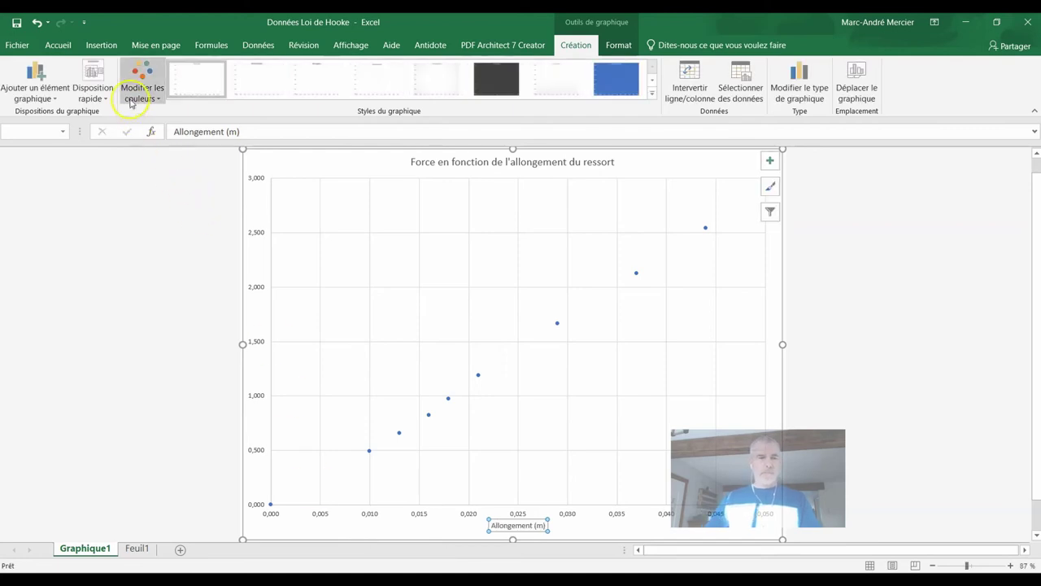
- Add the vertical axis title 'Force (N)'
{"action": "left_click", "coordinate": [148, 307]}
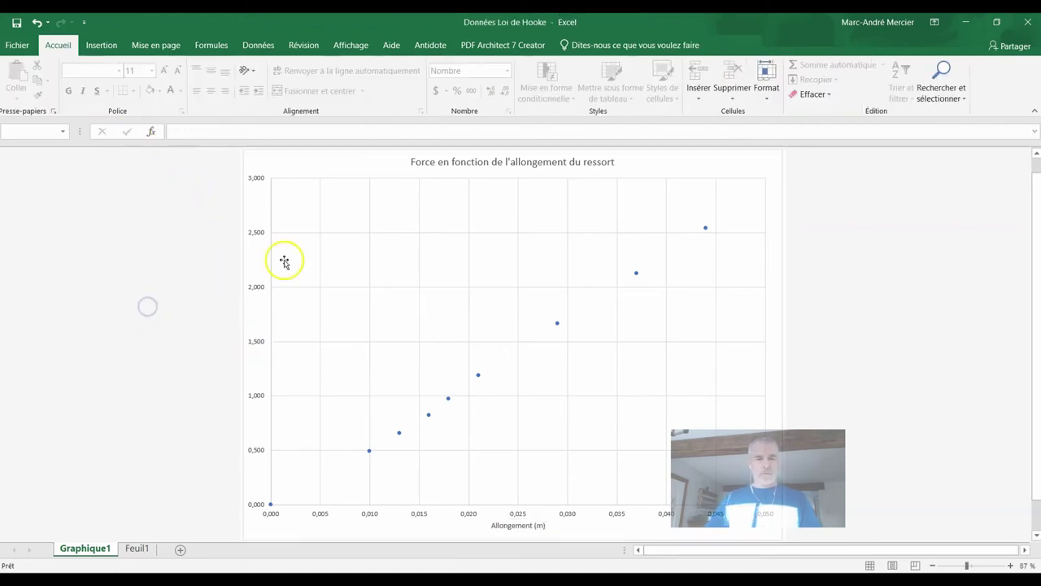
{"action": "left_click", "coordinate": [333, 161]}
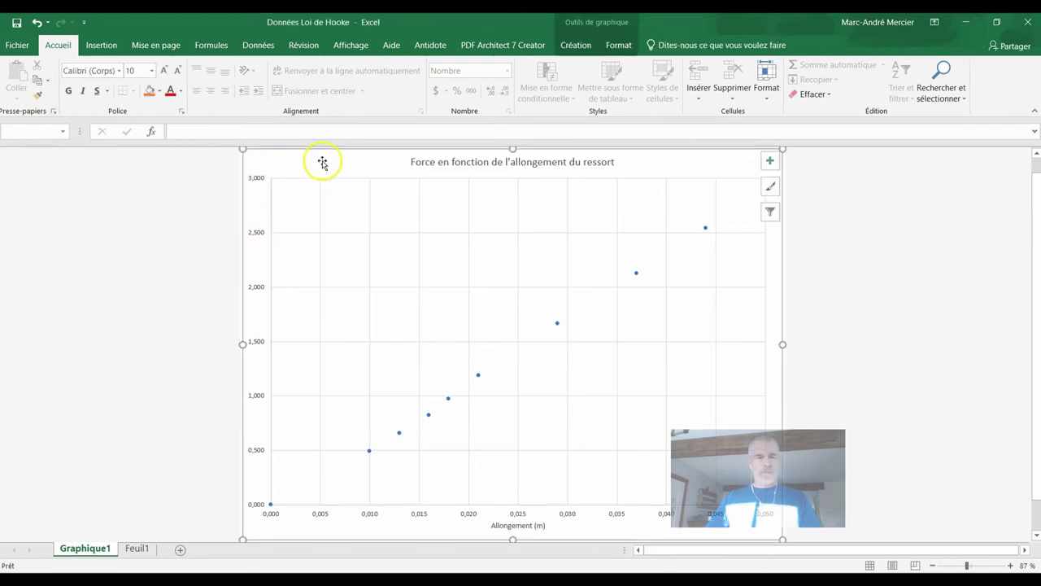
{"action": "left_click", "coordinate": [576, 44]}
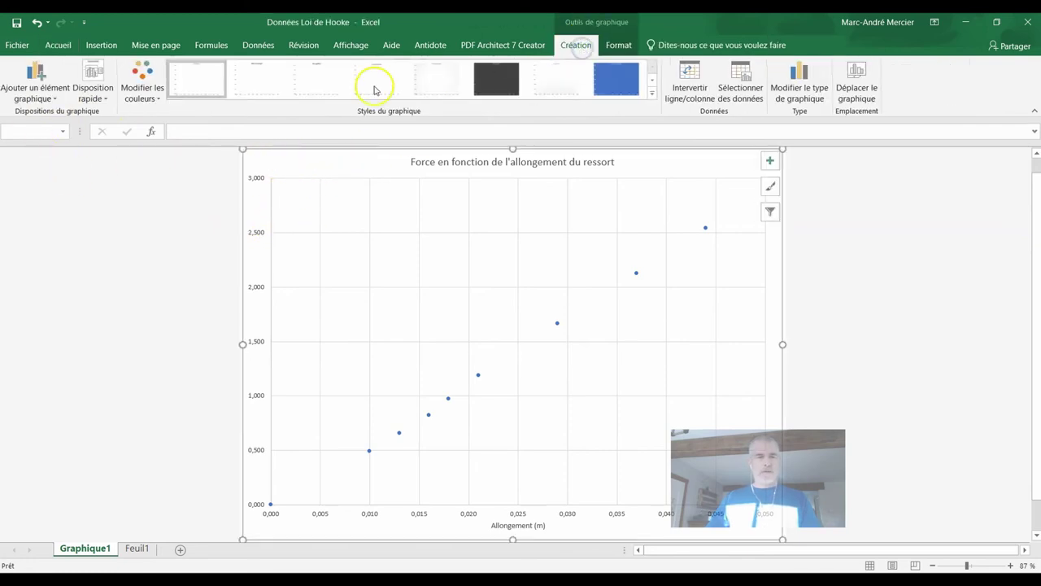
{"action": "left_click", "coordinate": [35, 91]}
{"action": "left_click", "coordinate": [47, 129]}
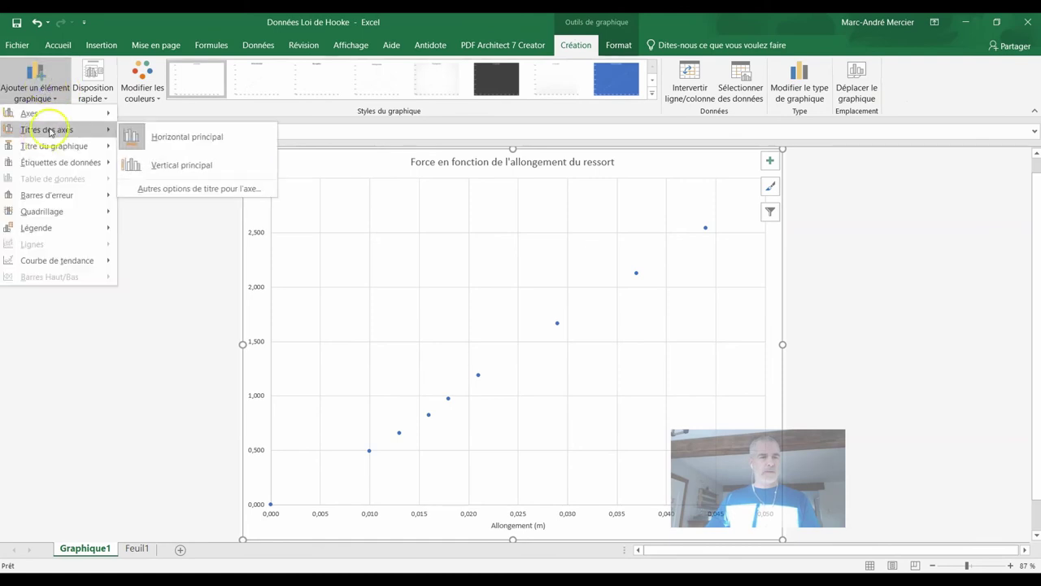
{"action": "left_click", "coordinate": [160, 163]}
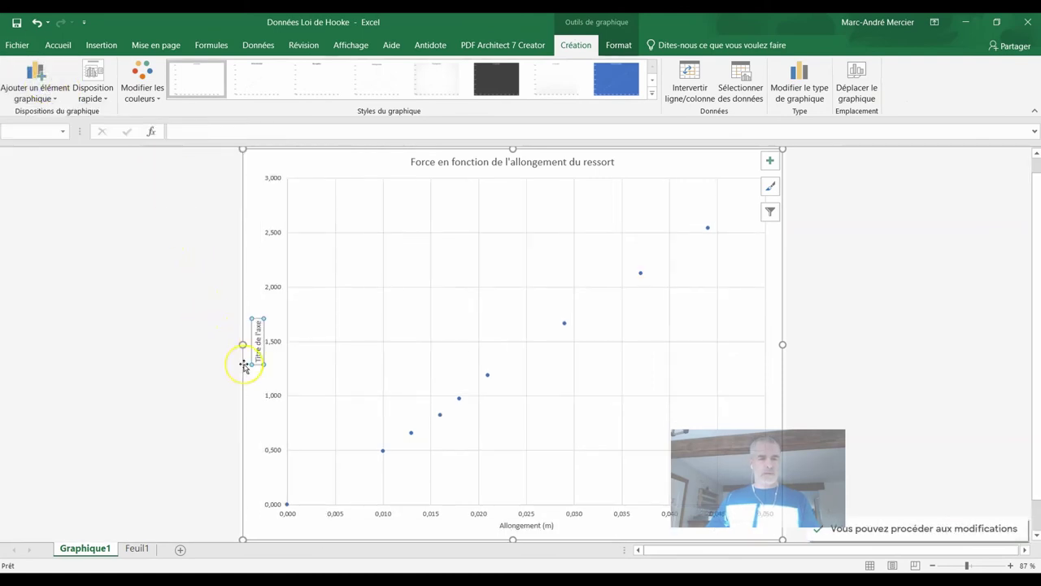
{"action": "type", "text": "Force (N"}
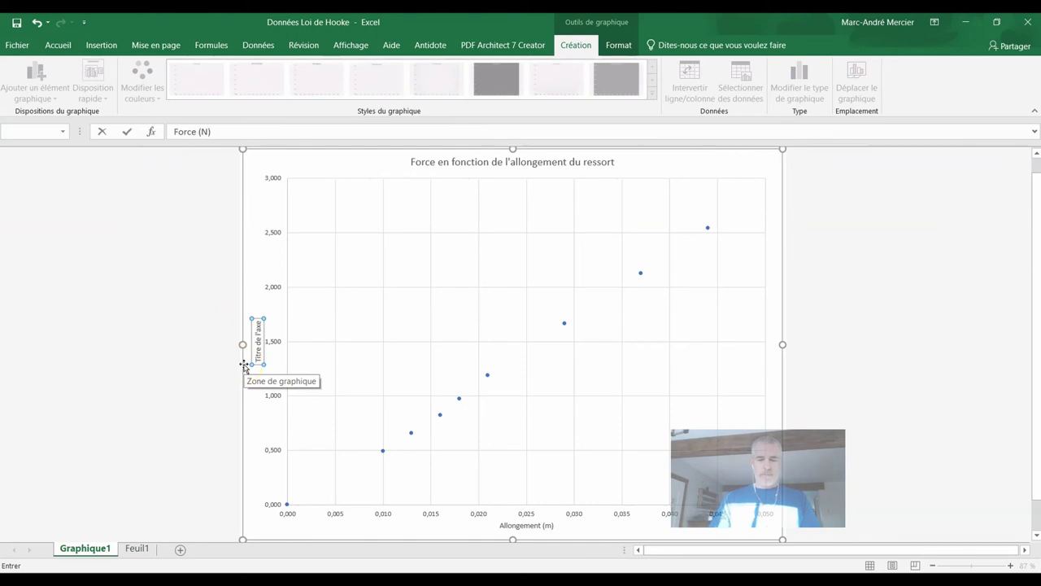
{"action": "key", "text": "Return"}
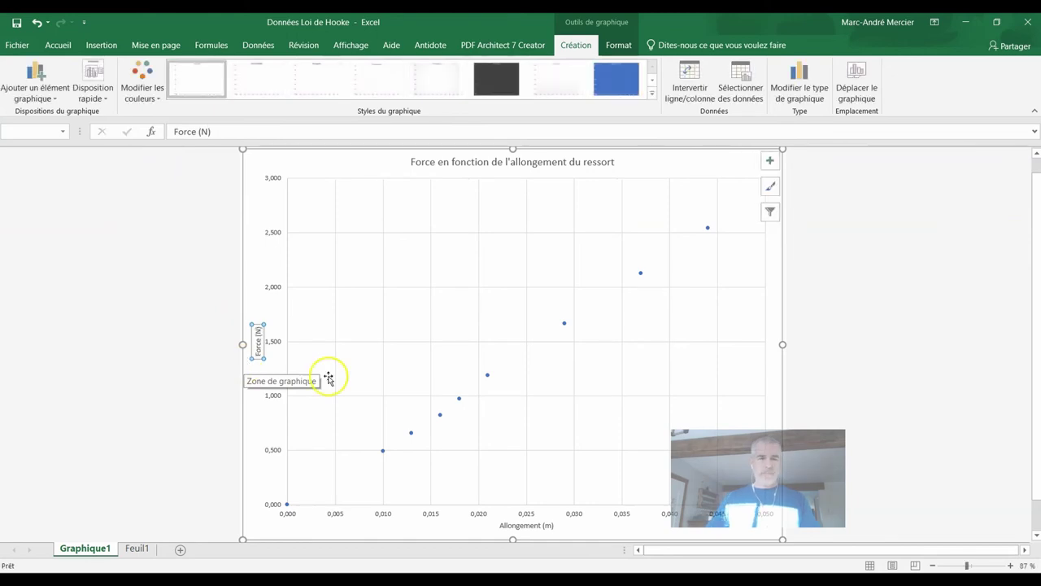
{"action": "left_click", "coordinate": [37, 83]}
- Add both the minor horizontal and minor vertical gridlines to the plot area
{"action": "mouse_move", "coordinate": [54, 198]}
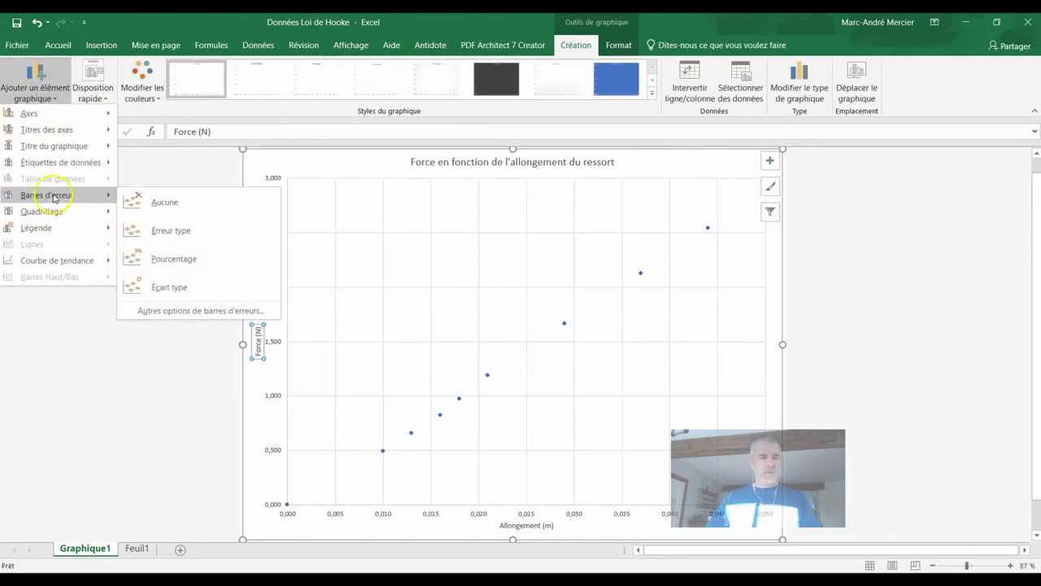
{"action": "left_click", "coordinate": [190, 277]}
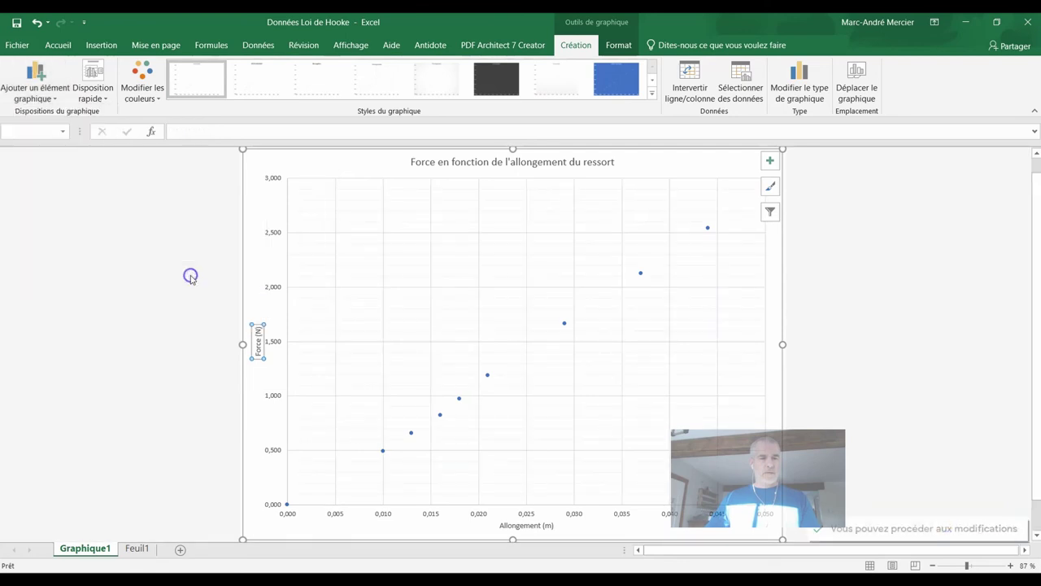
{"action": "left_click", "coordinate": [35, 82]}
{"action": "mouse_move", "coordinate": [50, 196]}
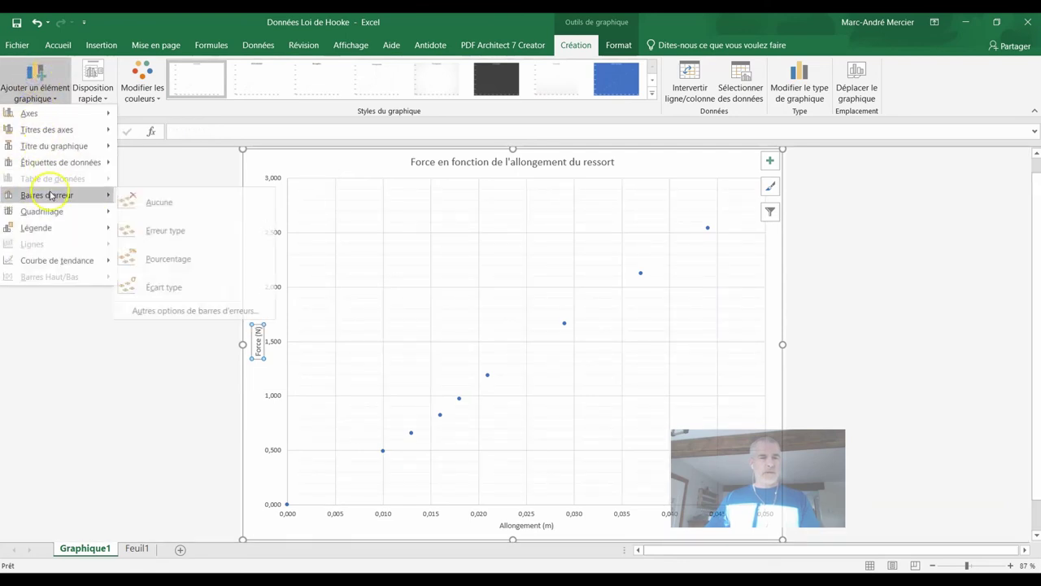
{"action": "left_click", "coordinate": [163, 304]}
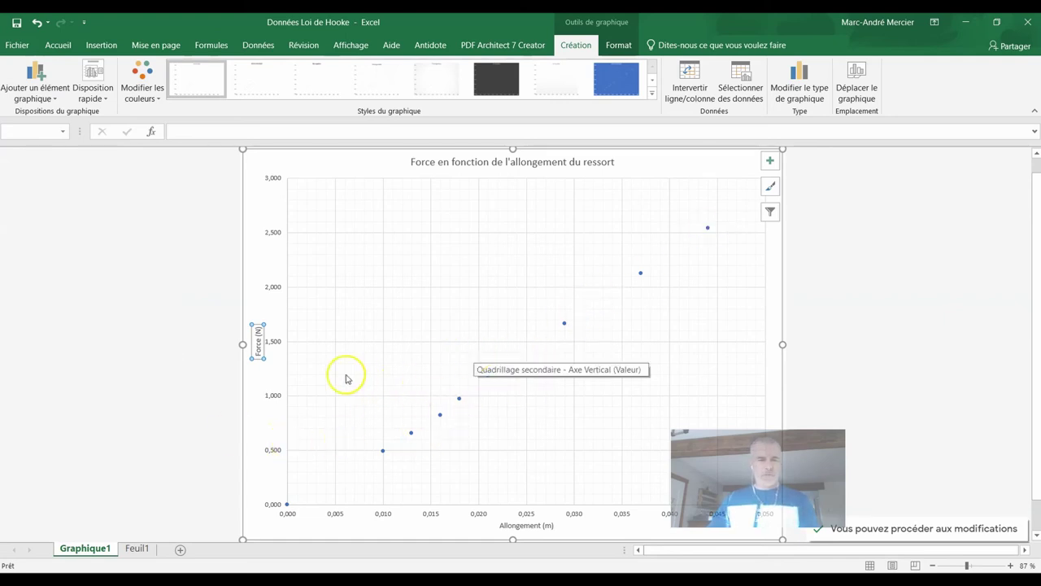
{"action": "left_click", "coordinate": [172, 303]}
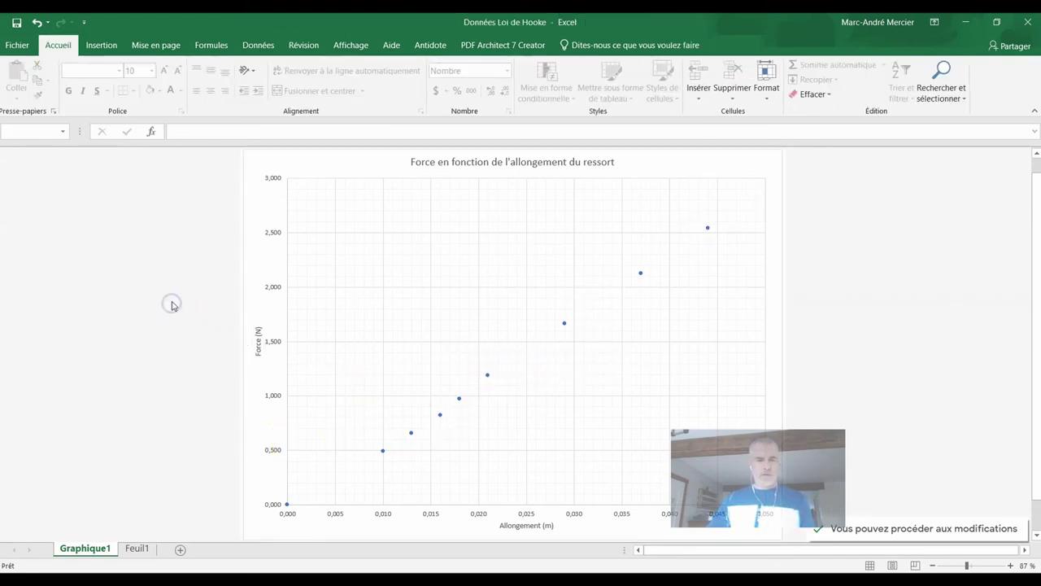
{"action": "left_click", "coordinate": [298, 165]}
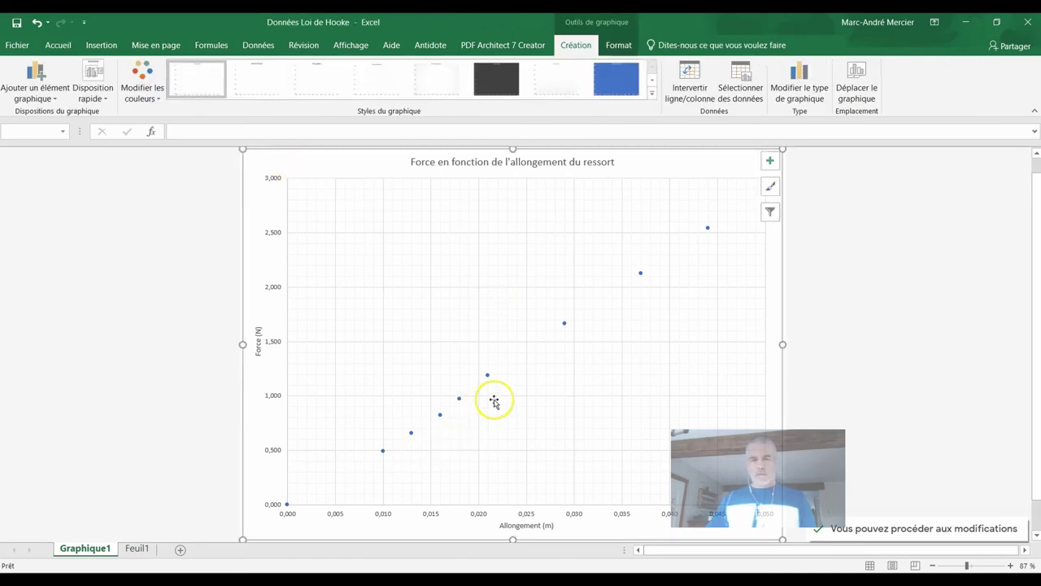
{"action": "mouse_move", "coordinate": [488, 376]}
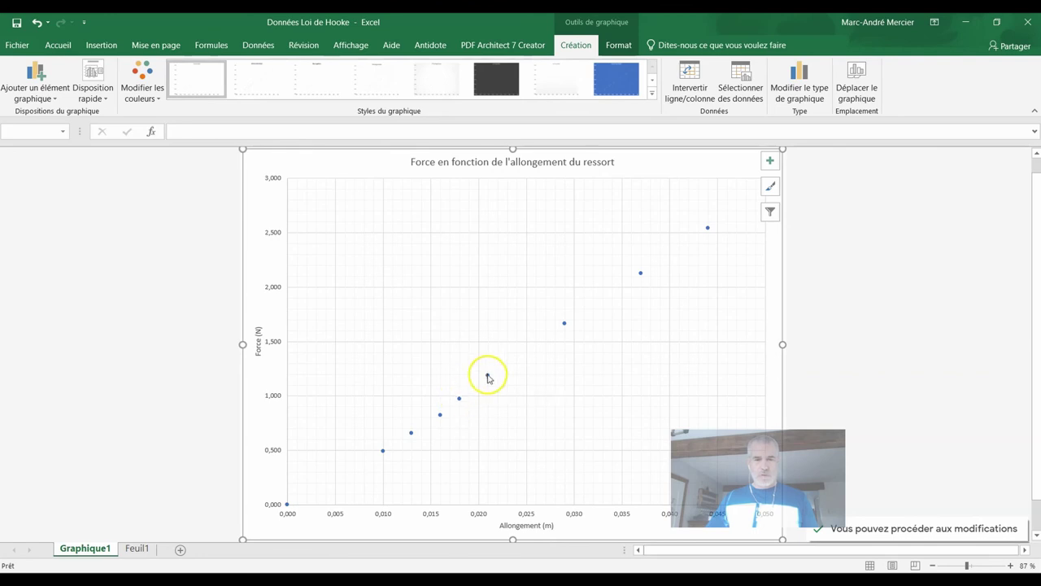
- Add a linear trendline through the origin showing y = 56,595x, label moved above its end
{"action": "right_click", "coordinate": [488, 376]}
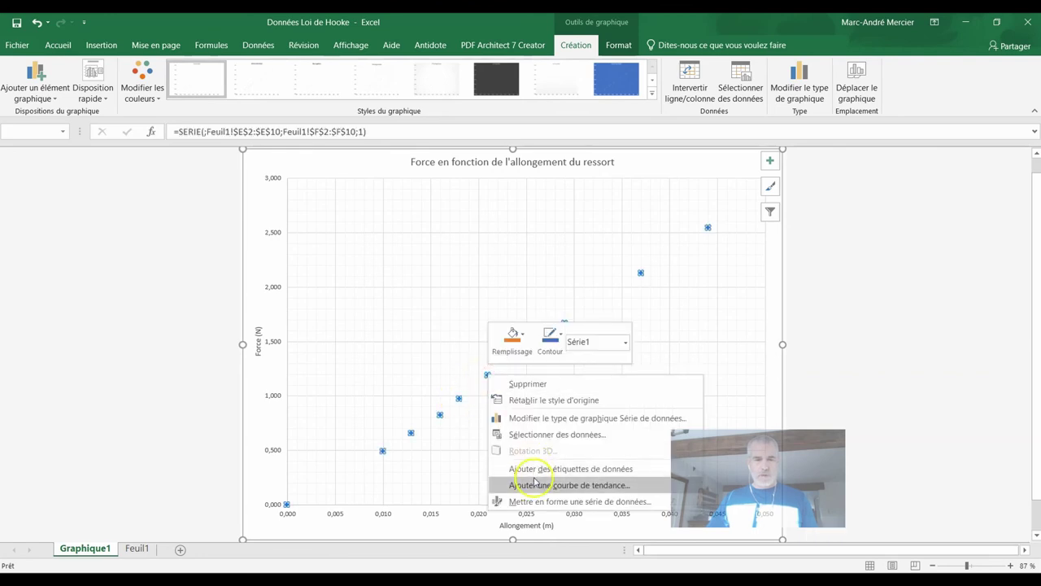
{"action": "left_click", "coordinate": [534, 483]}
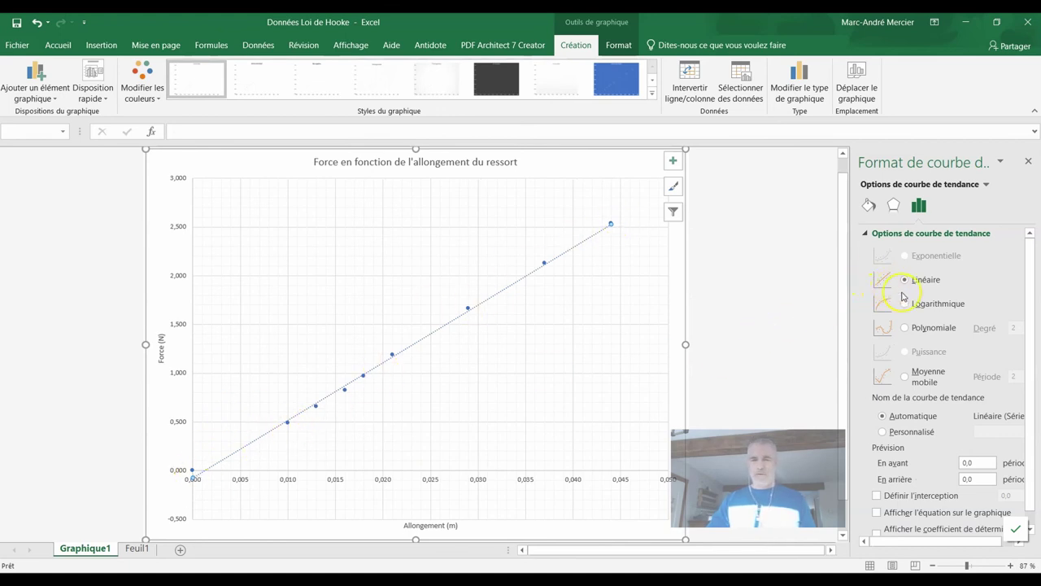
{"action": "left_click", "coordinate": [877, 495]}
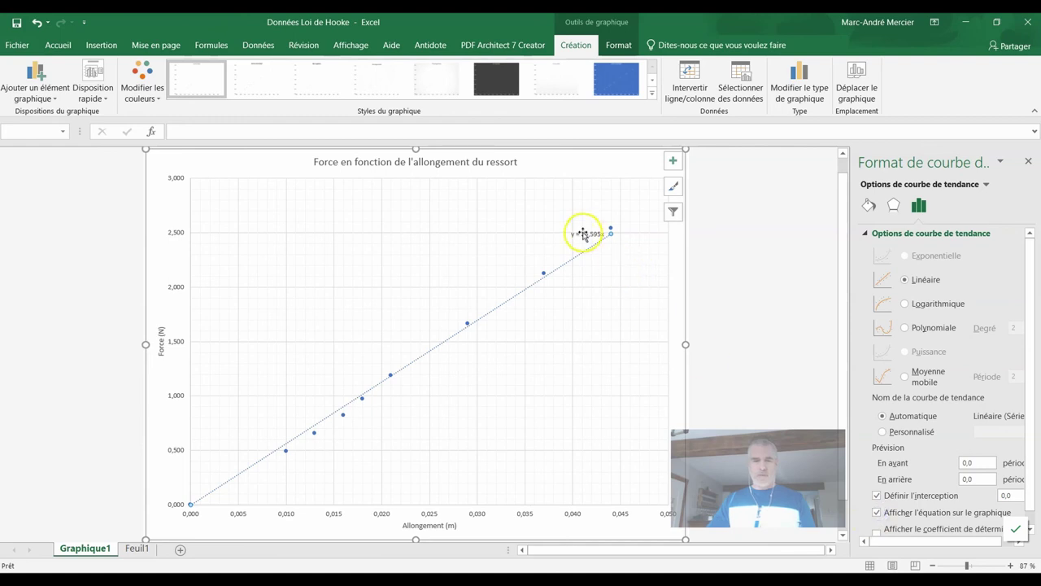
{"action": "left_click_drag", "start_coordinate": [581, 234], "coordinate": [573, 217]}
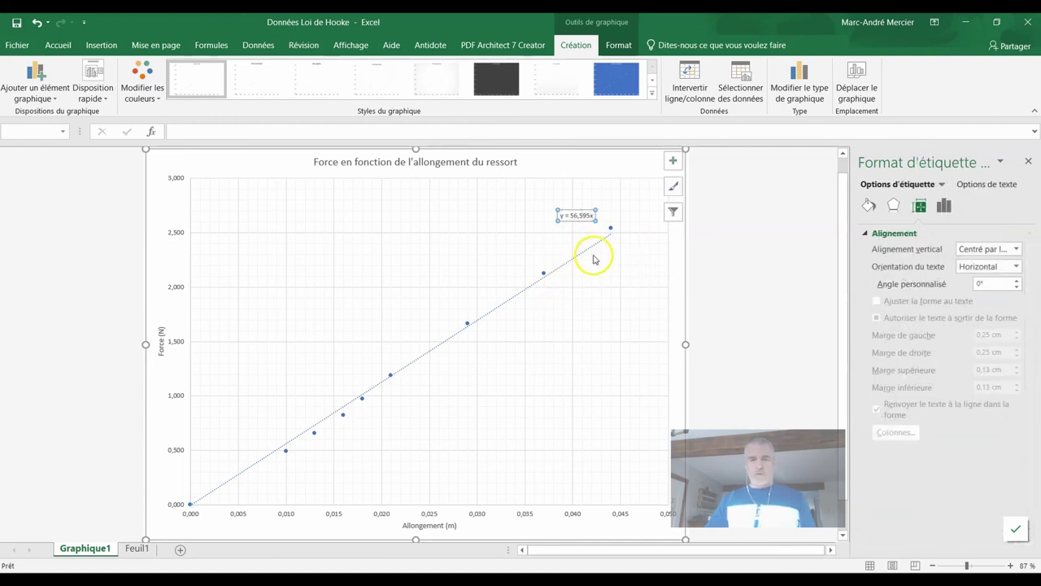
{"action": "left_click", "coordinate": [785, 272]}
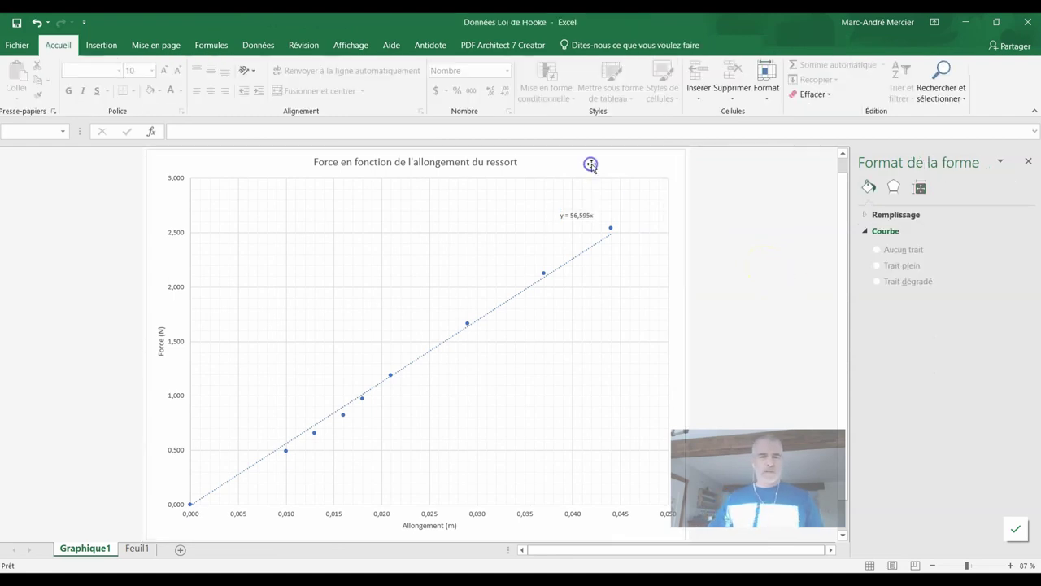
- Copy the whole chart to the clipboard
{"action": "left_click", "coordinate": [620, 171]}
{"action": "right_click", "coordinate": [621, 169]}
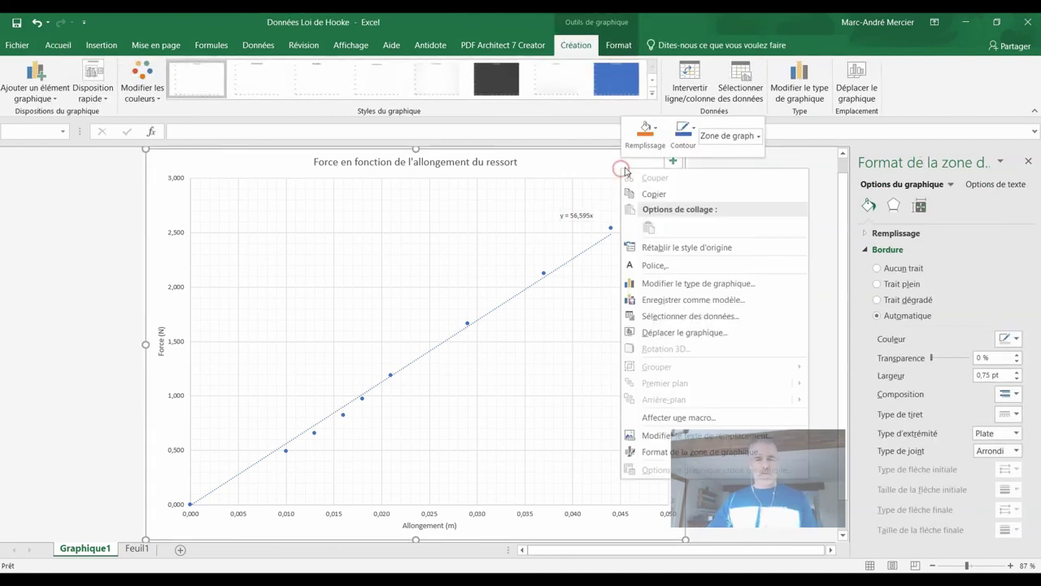
{"action": "left_click", "coordinate": [652, 193]}
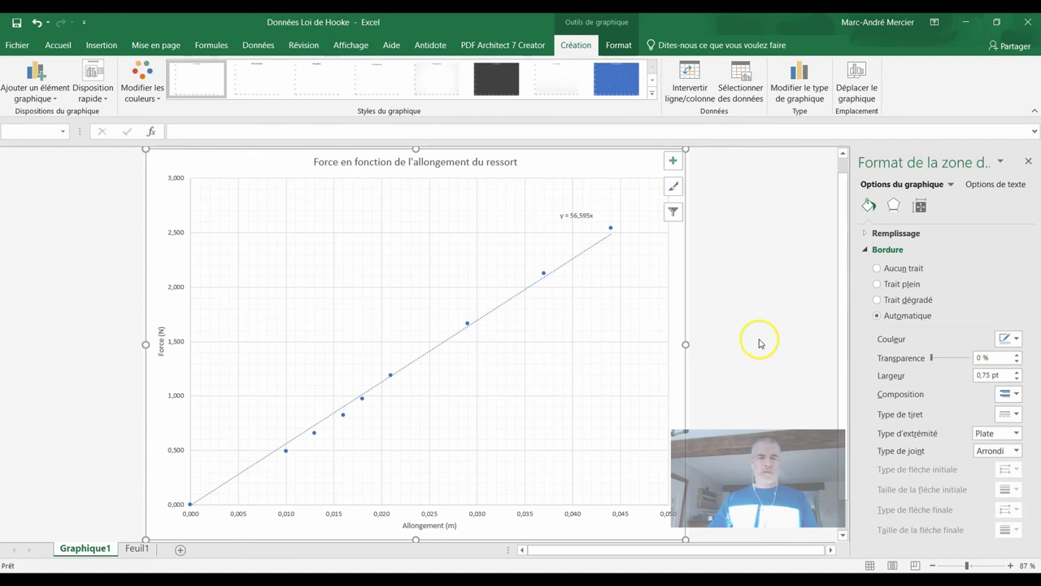
{"action": "left_click", "coordinate": [17, 44]}
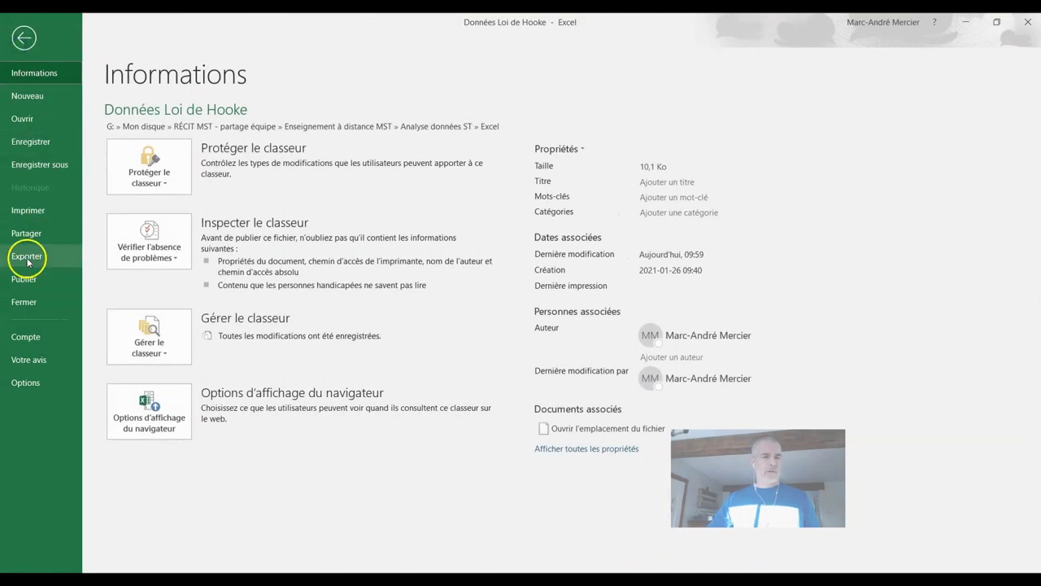
{"action": "left_click", "coordinate": [27, 257]}
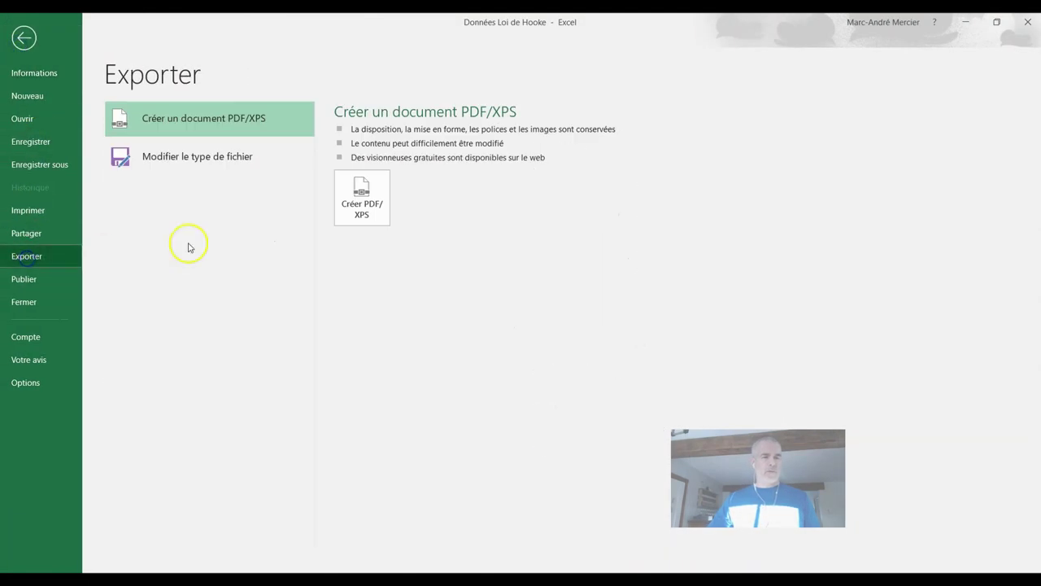
{"action": "left_click", "coordinate": [24, 38]}
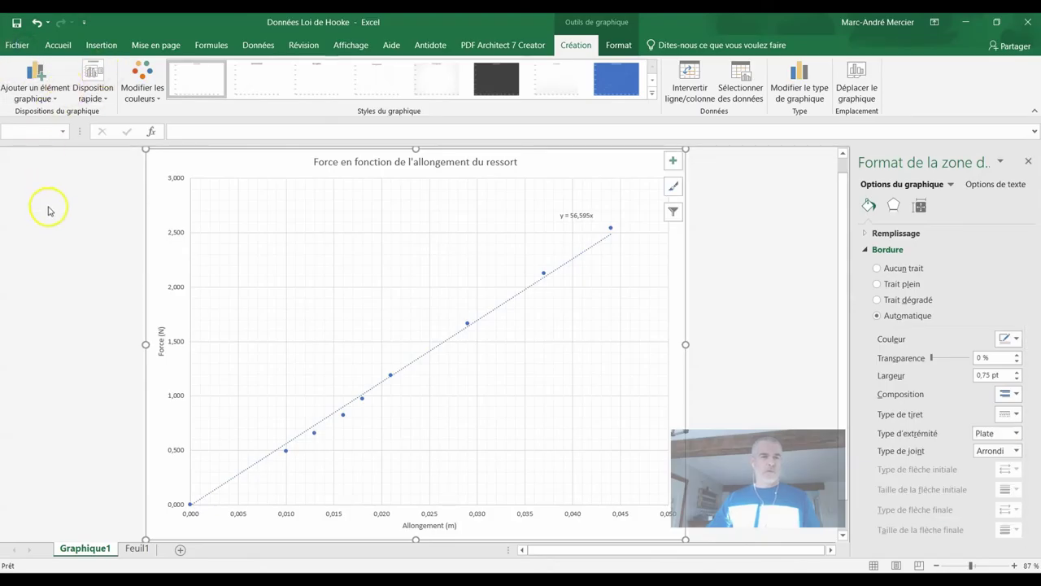